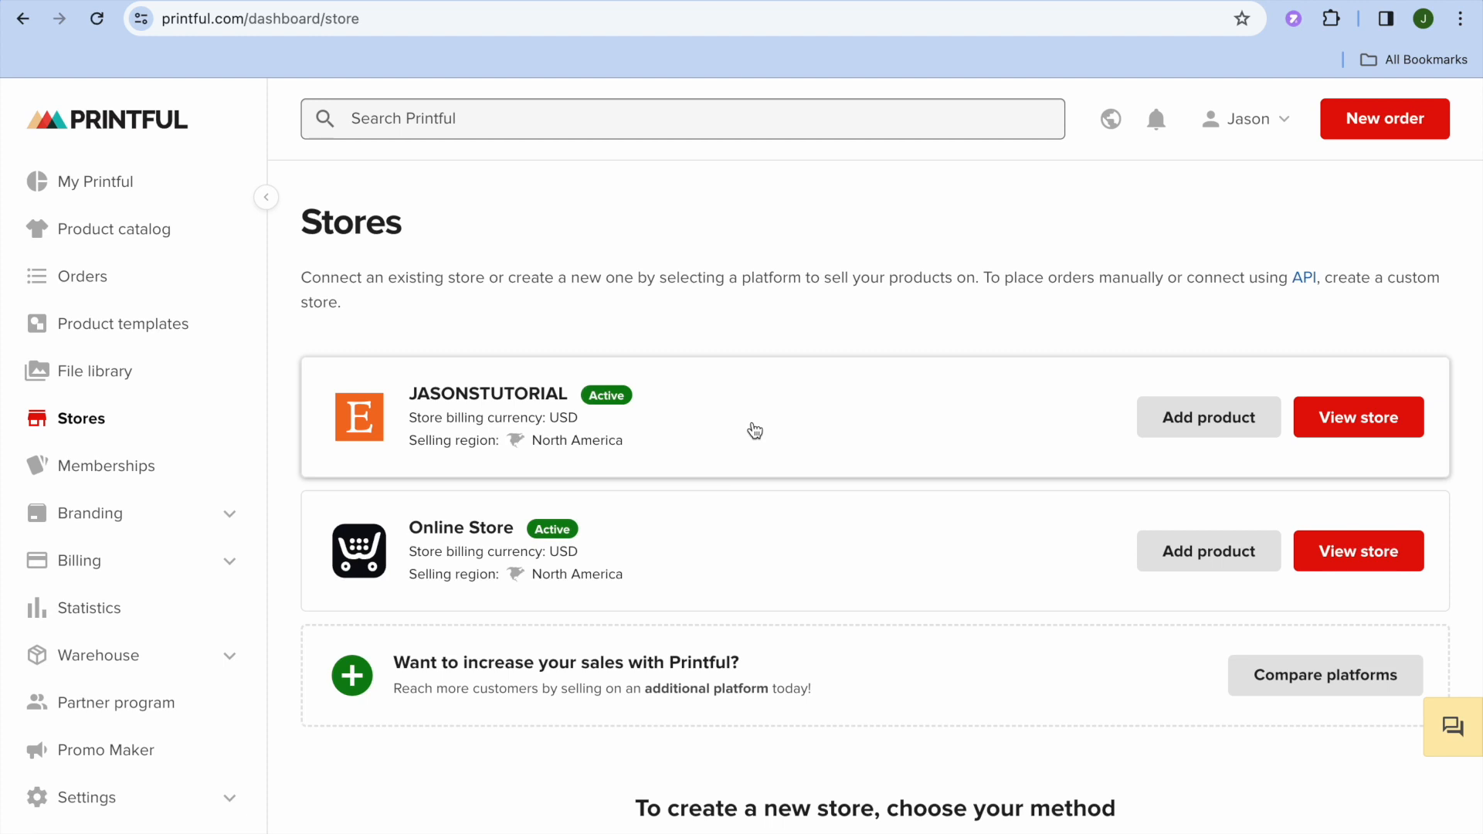
Start creating a new store by choosing its ecommerce platform.
{"action": "scroll", "coordinate": [754, 430], "scroll_direction": "down", "scroll_amount": 1}
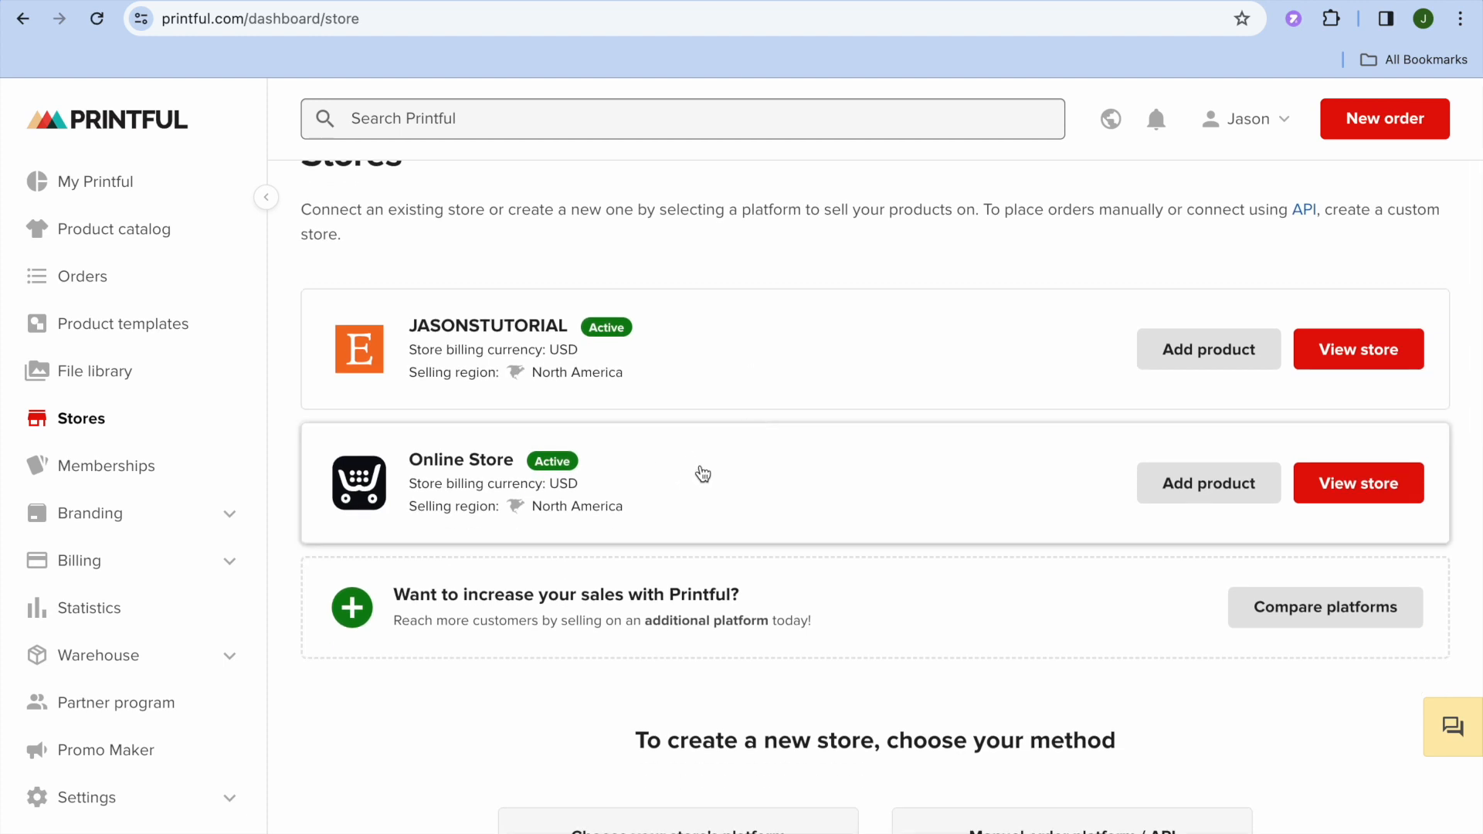
{"action": "scroll", "coordinate": [702, 474], "scroll_direction": "down", "scroll_amount": 5}
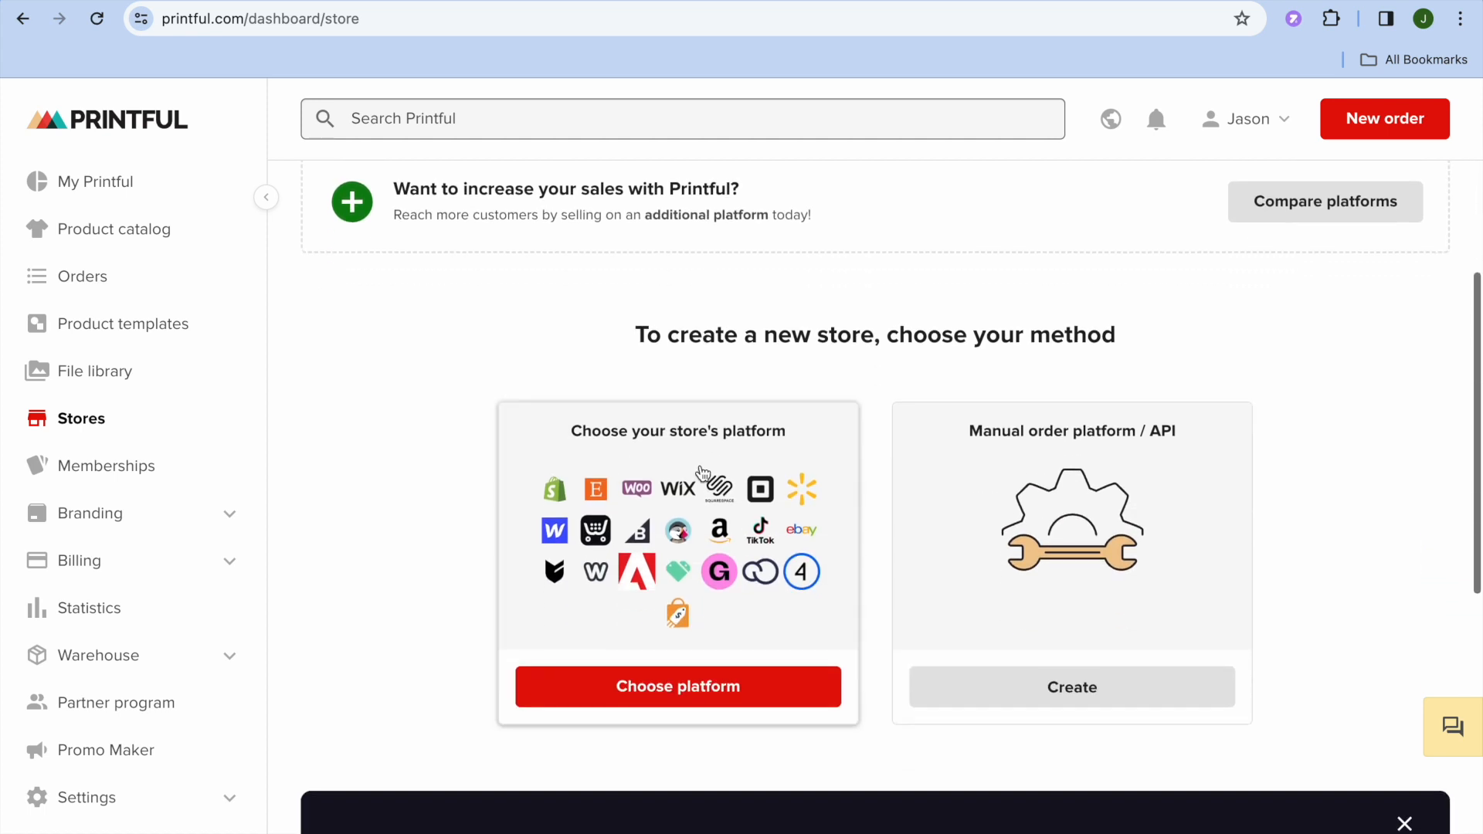
{"action": "left_click", "coordinate": [662, 690]}
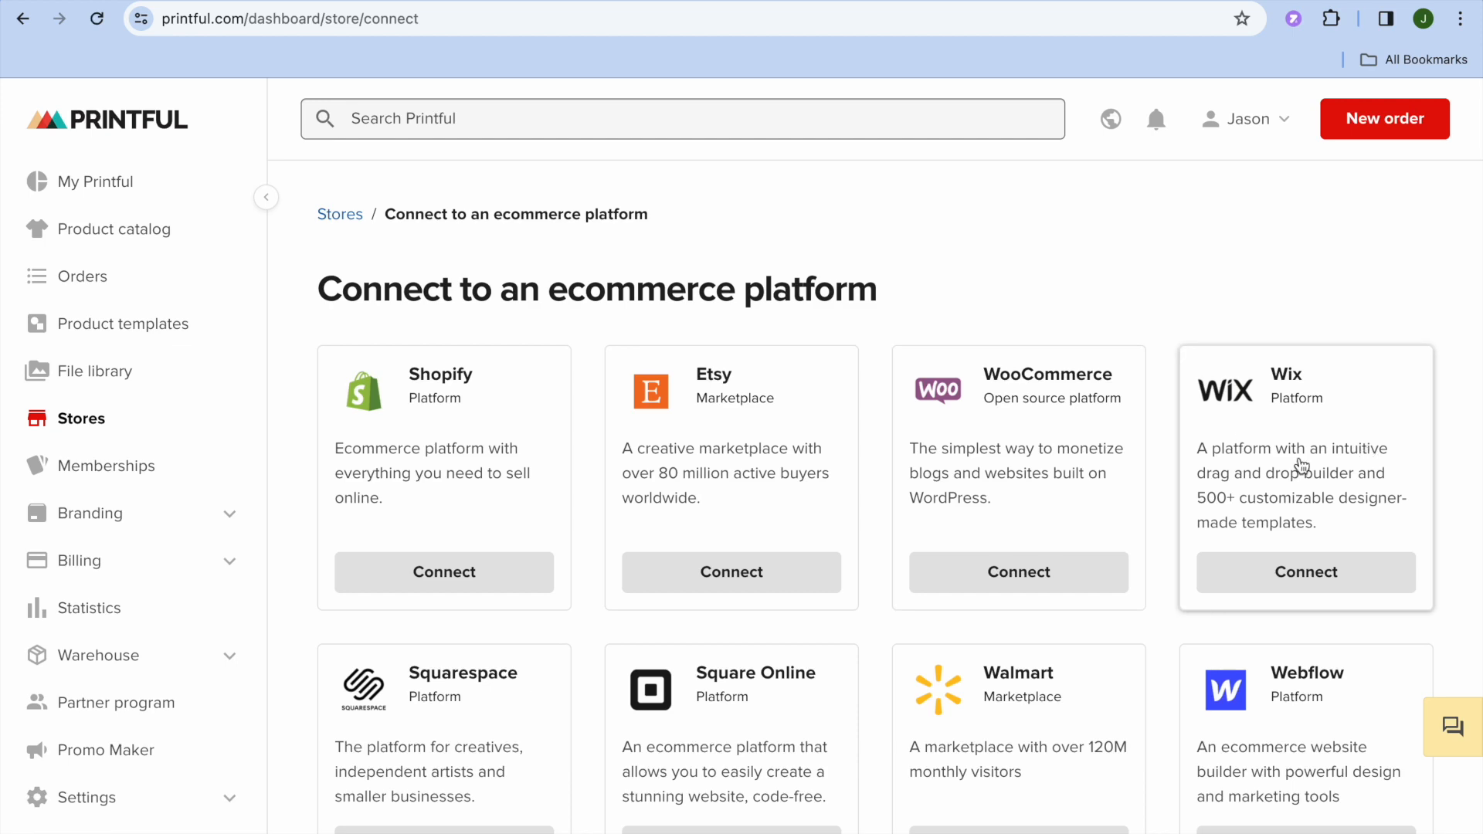
Look through the available ecommerce platforms and choose to connect Shopify.
{"action": "scroll", "coordinate": [848, 568], "scroll_direction": "down", "scroll_amount": 10}
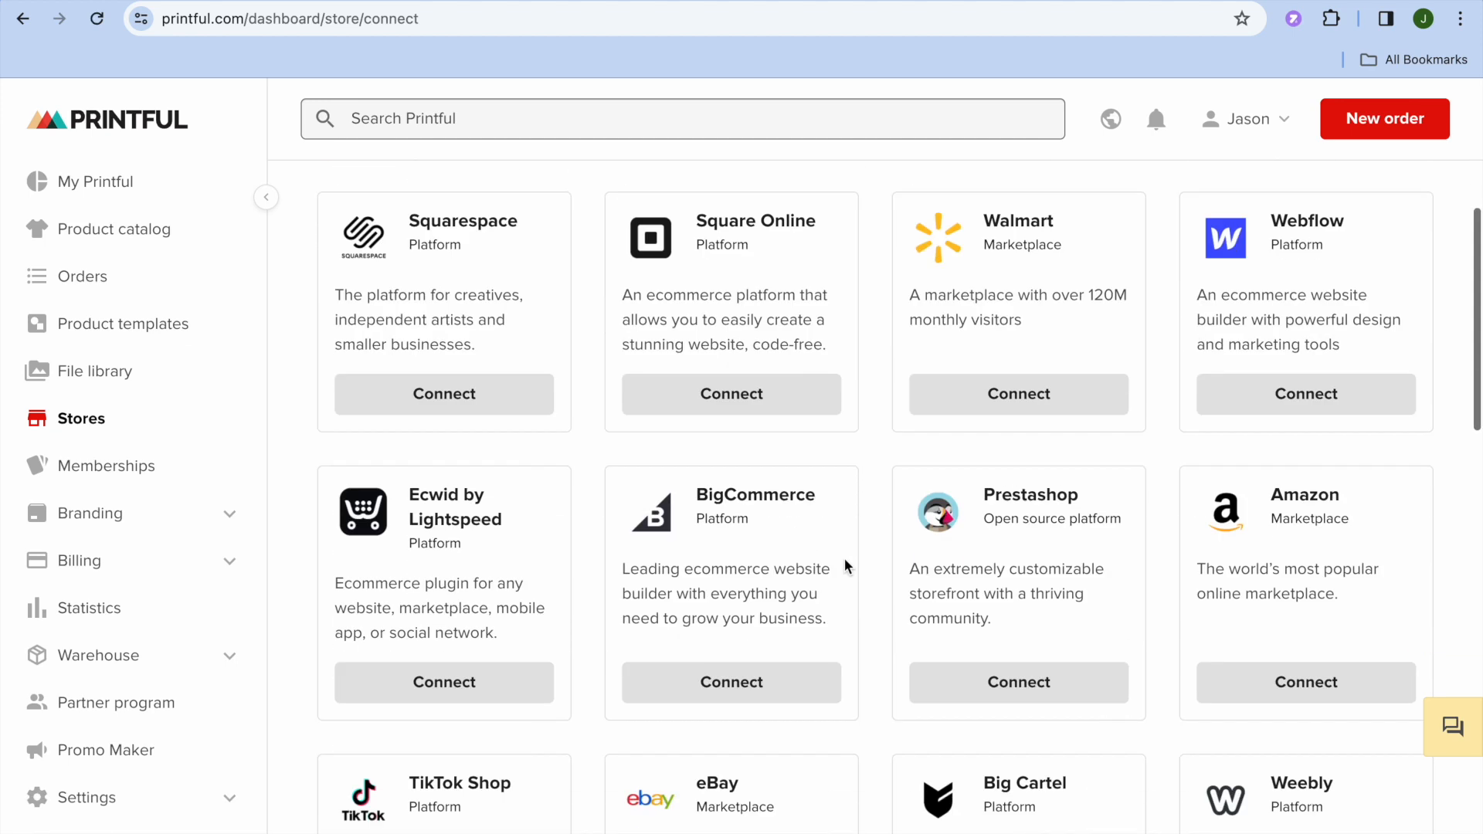
{"action": "scroll", "coordinate": [848, 564], "scroll_direction": "down", "scroll_amount": 5}
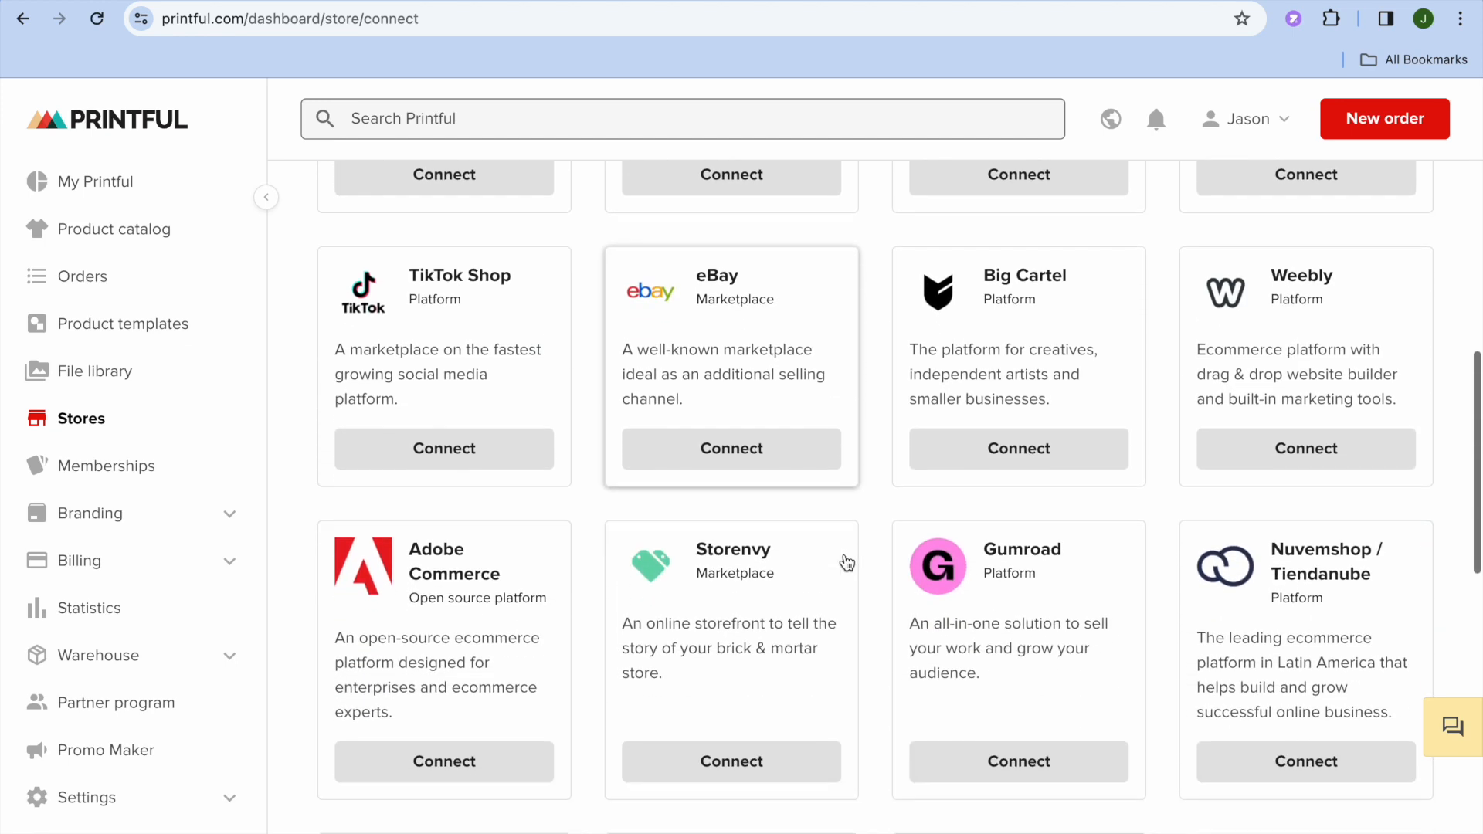
{"action": "scroll", "coordinate": [848, 561], "scroll_direction": "up", "scroll_amount": 6}
{"action": "scroll", "coordinate": [848, 562], "scroll_direction": "up", "scroll_amount": 9}
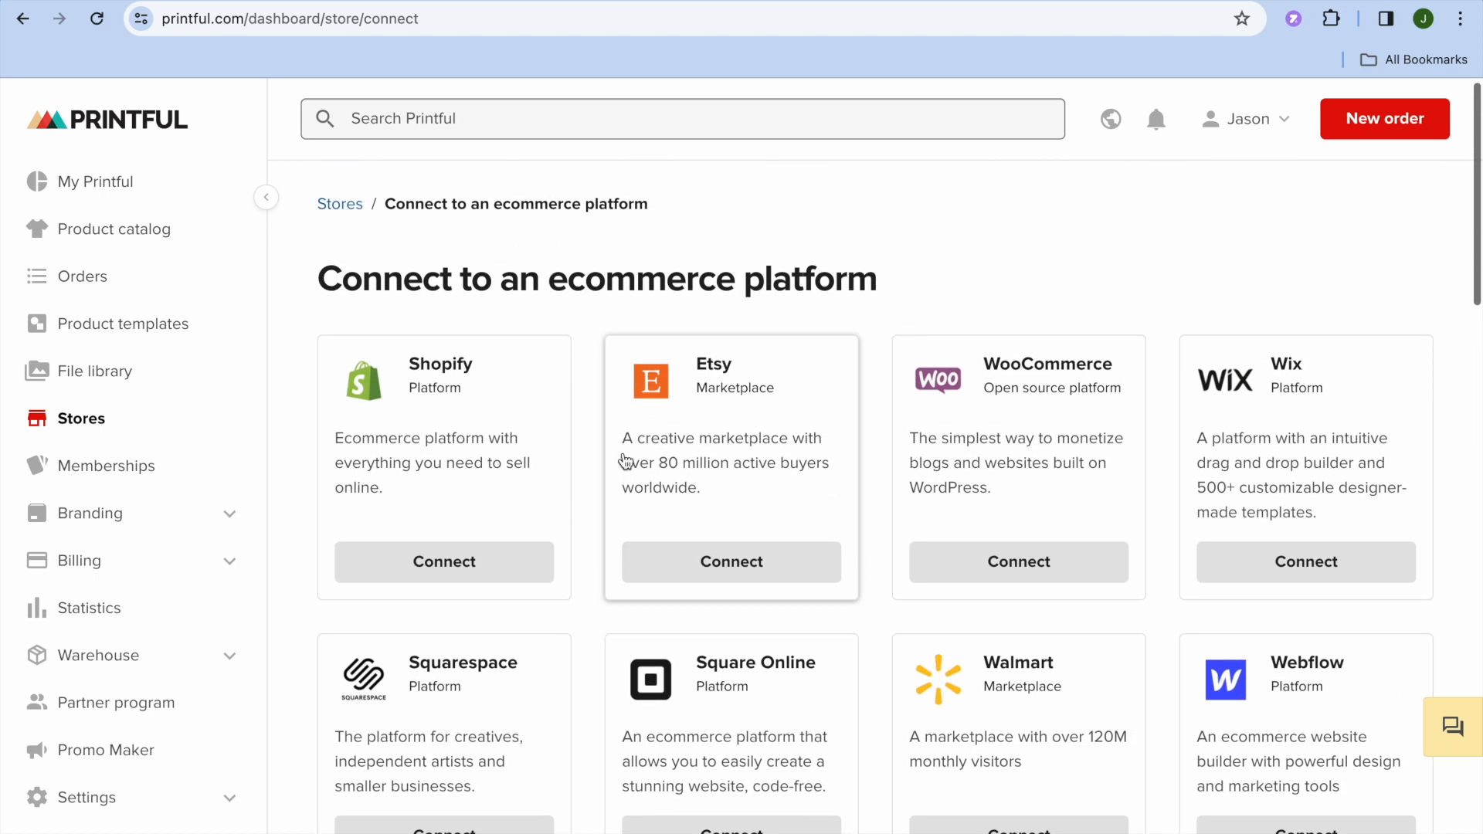
{"action": "left_click", "coordinate": [499, 567]}
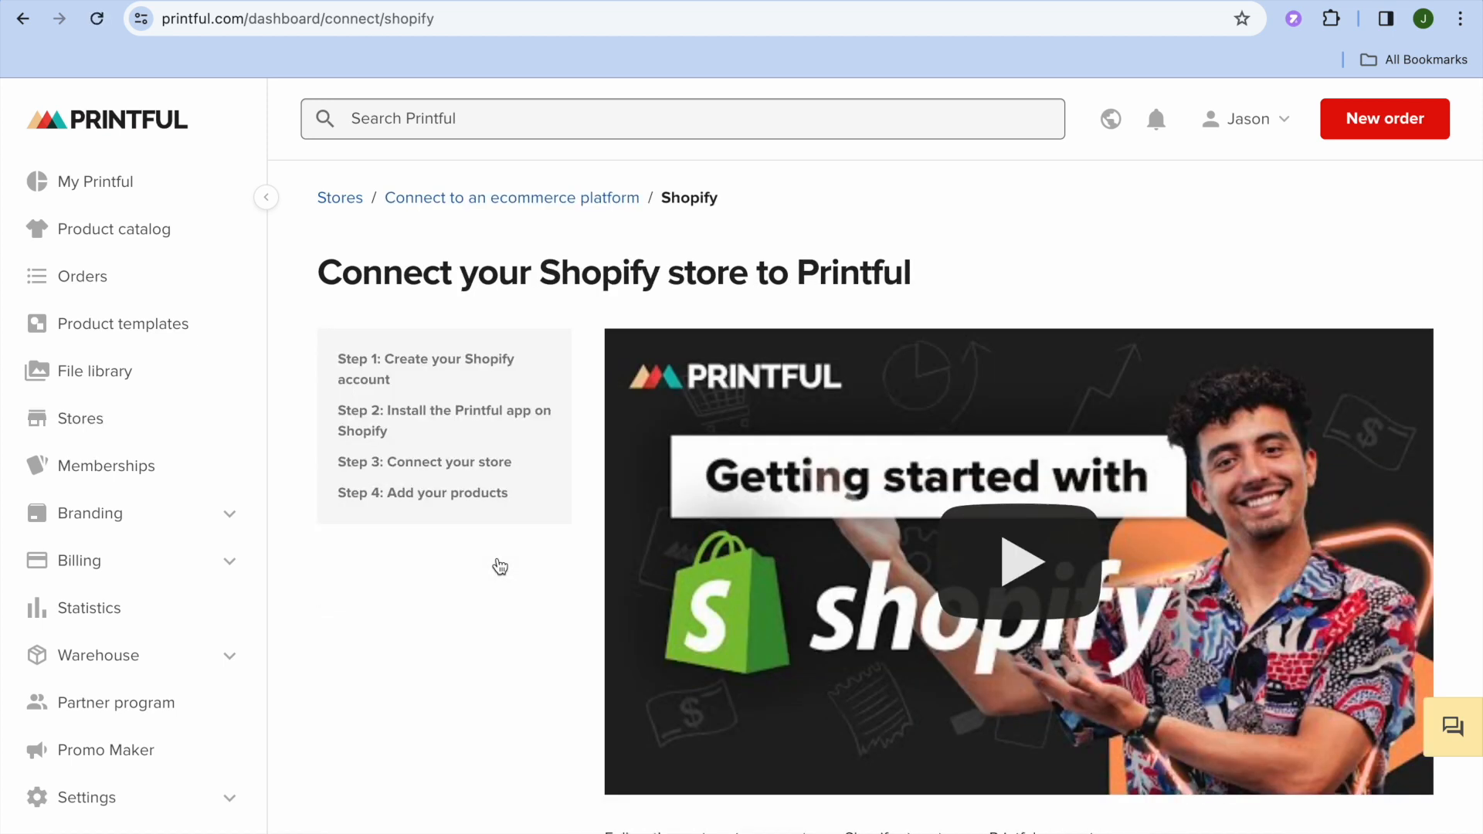
Get the Printful app from the Shopify connection instructions, check the Shopify store admin and return to the app's listing.
{"action": "scroll", "coordinate": [499, 567], "scroll_direction": "down", "scroll_amount": 12}
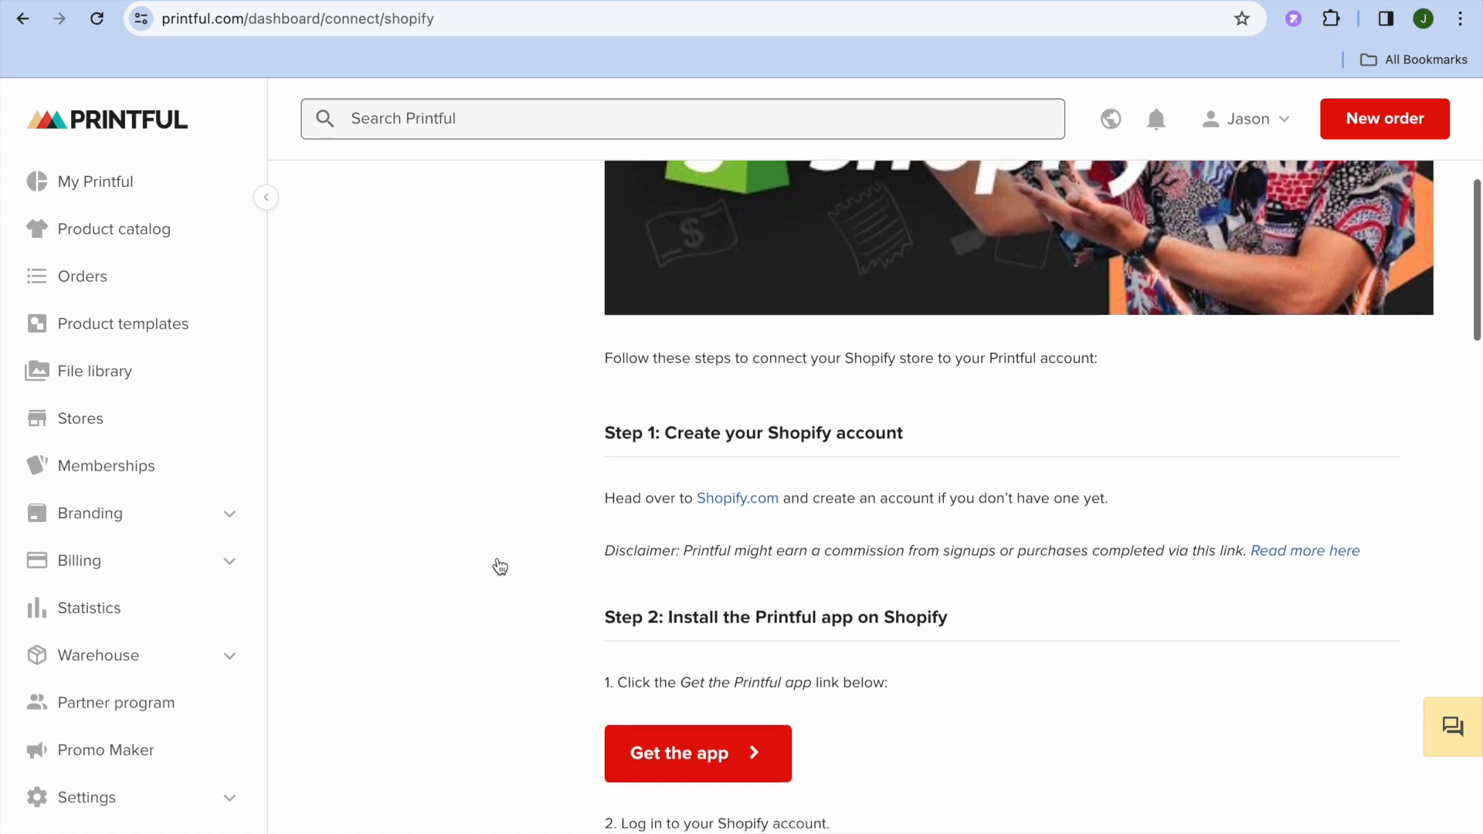
{"action": "left_click", "coordinate": [667, 448]}
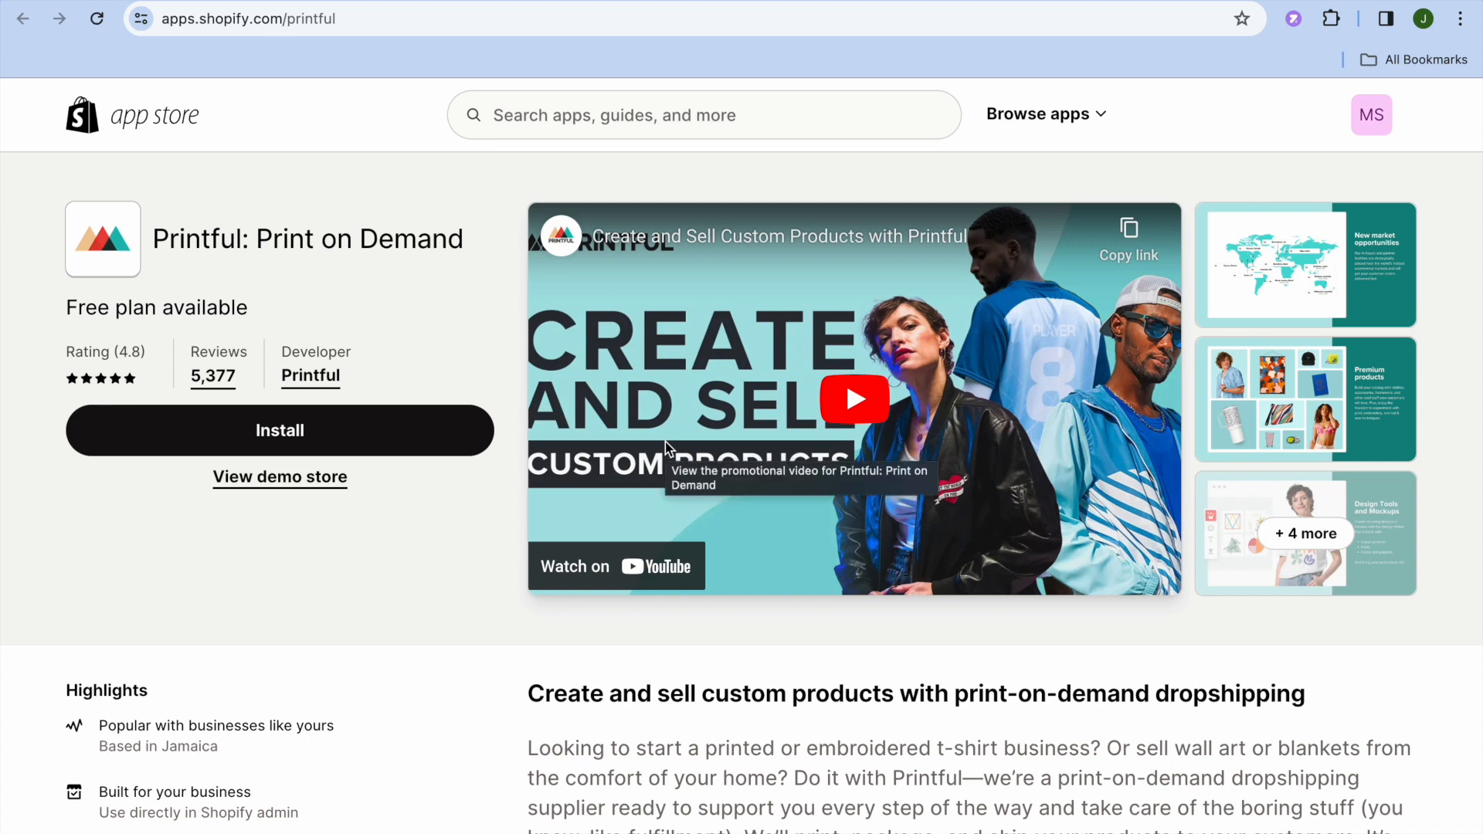
{"action": "left_click", "coordinate": [569, 0]}
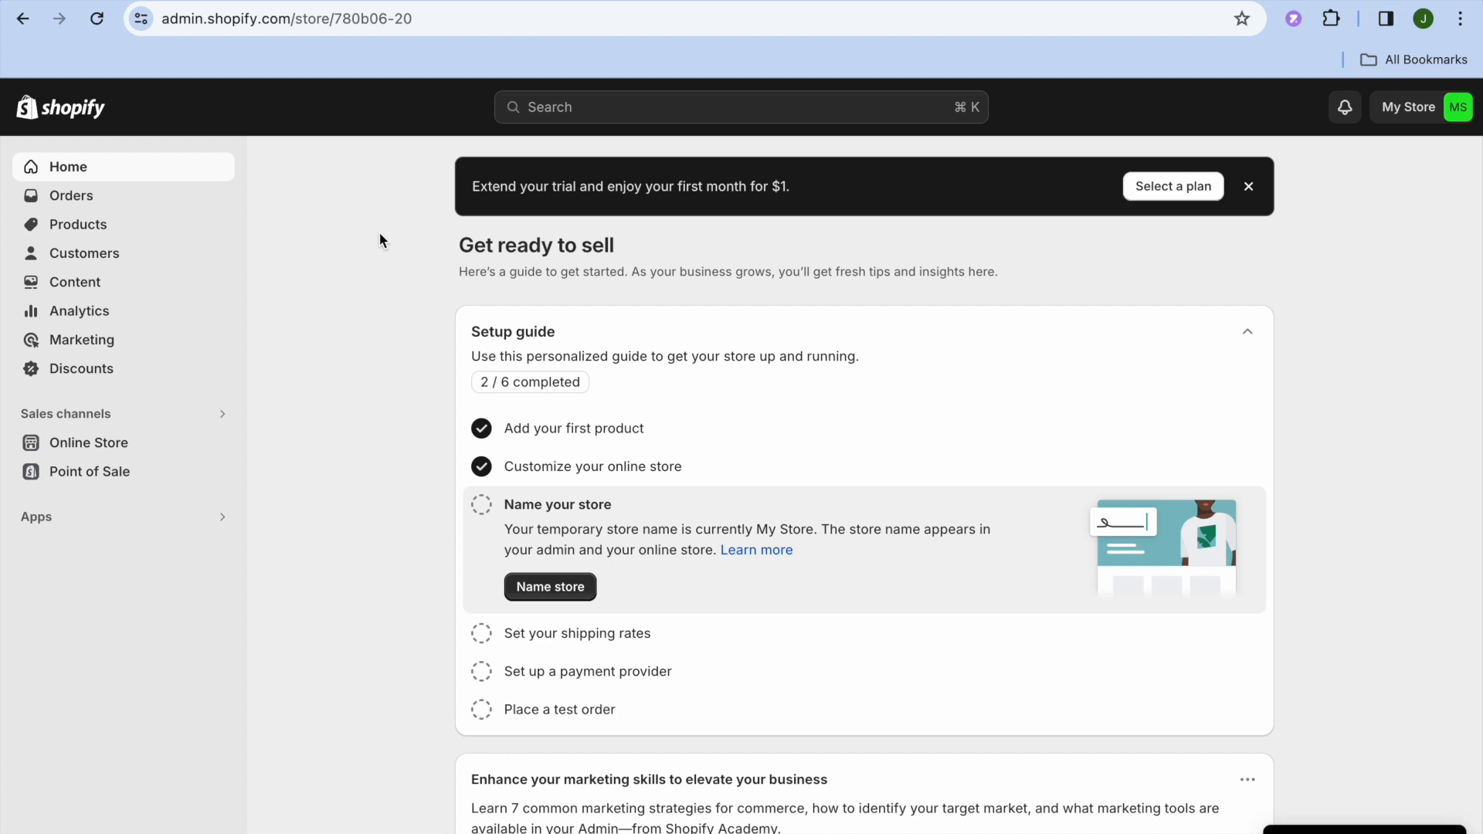
{"action": "left_click", "coordinate": [368, 3]}
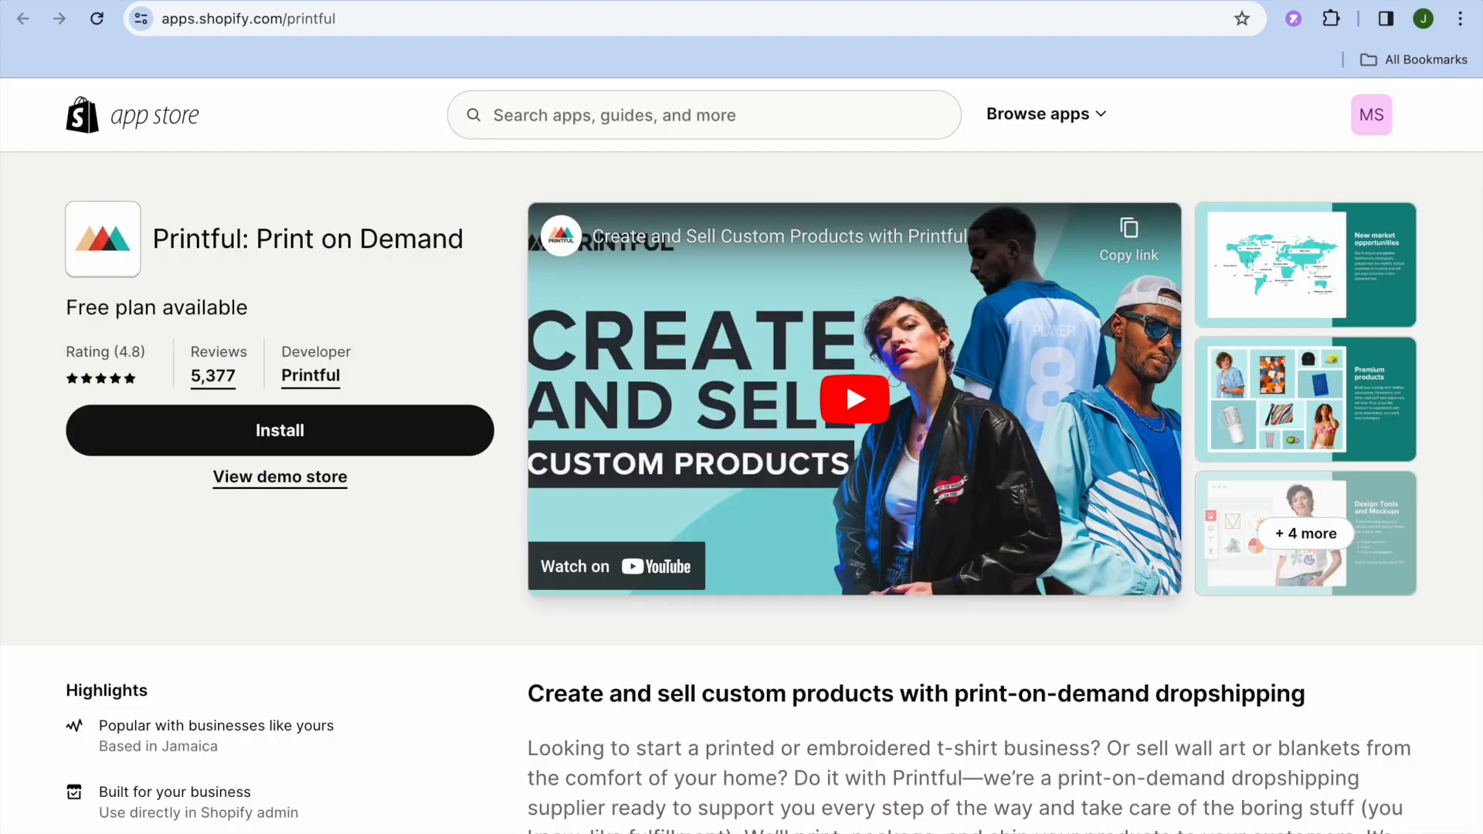
Install the Printful: Print on Demand app in the Shopify store and confirm the connection to the existing Printful account.
{"action": "left_click", "coordinate": [362, 439]}
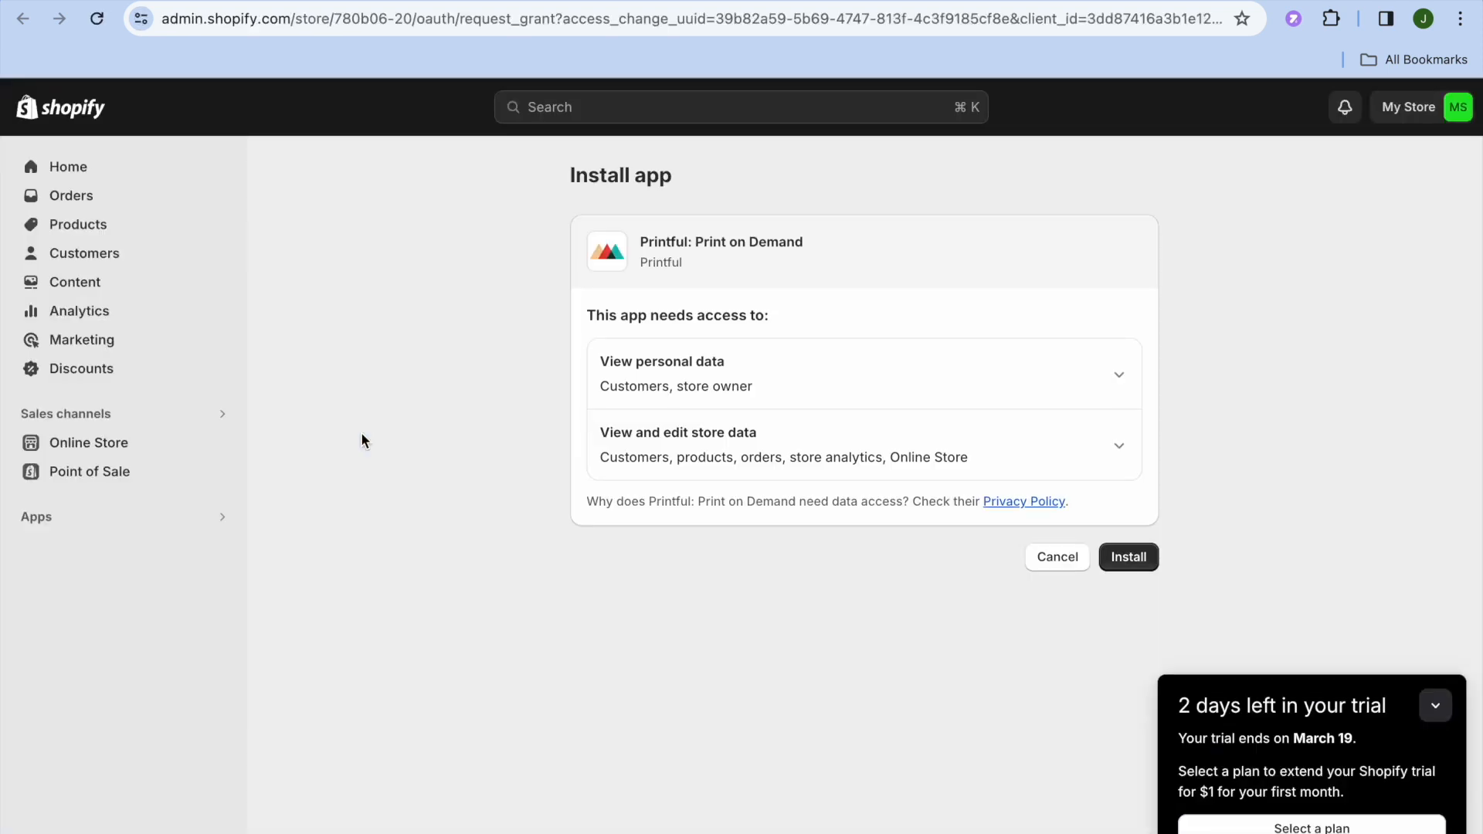
{"action": "left_click", "coordinate": [1121, 562]}
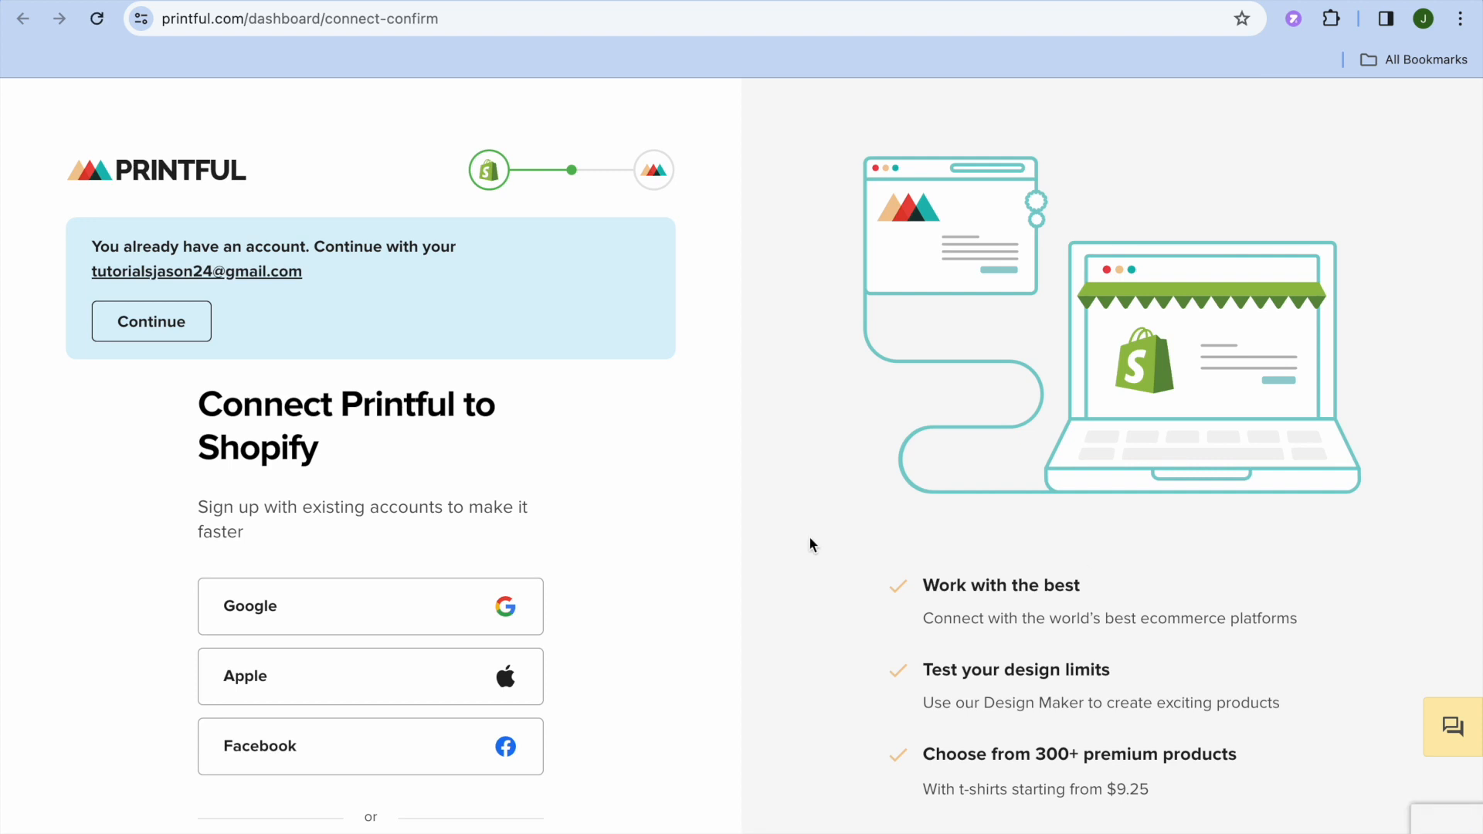
{"action": "left_click", "coordinate": [161, 328]}
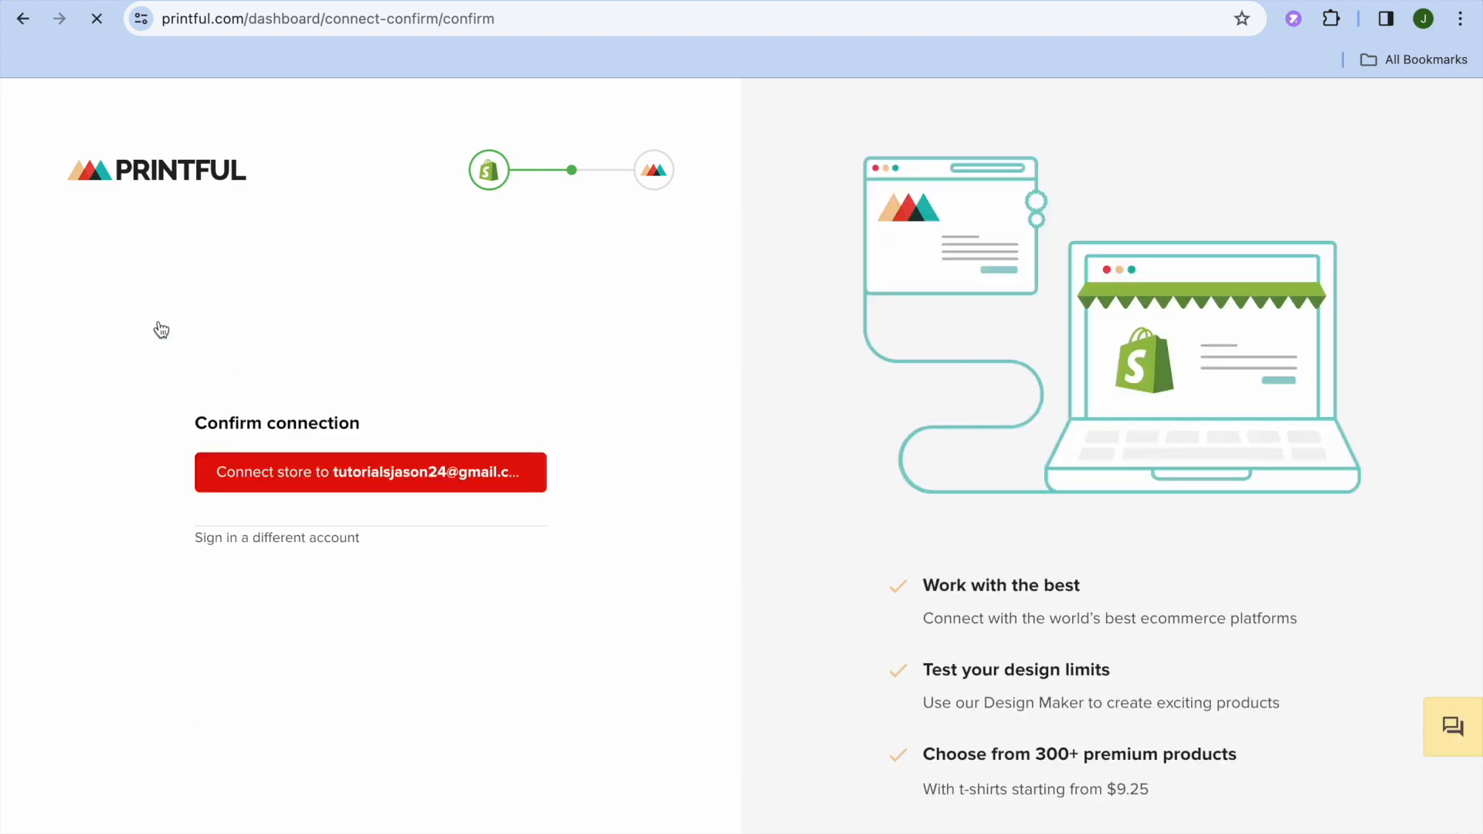
{"action": "left_click", "coordinate": [318, 473]}
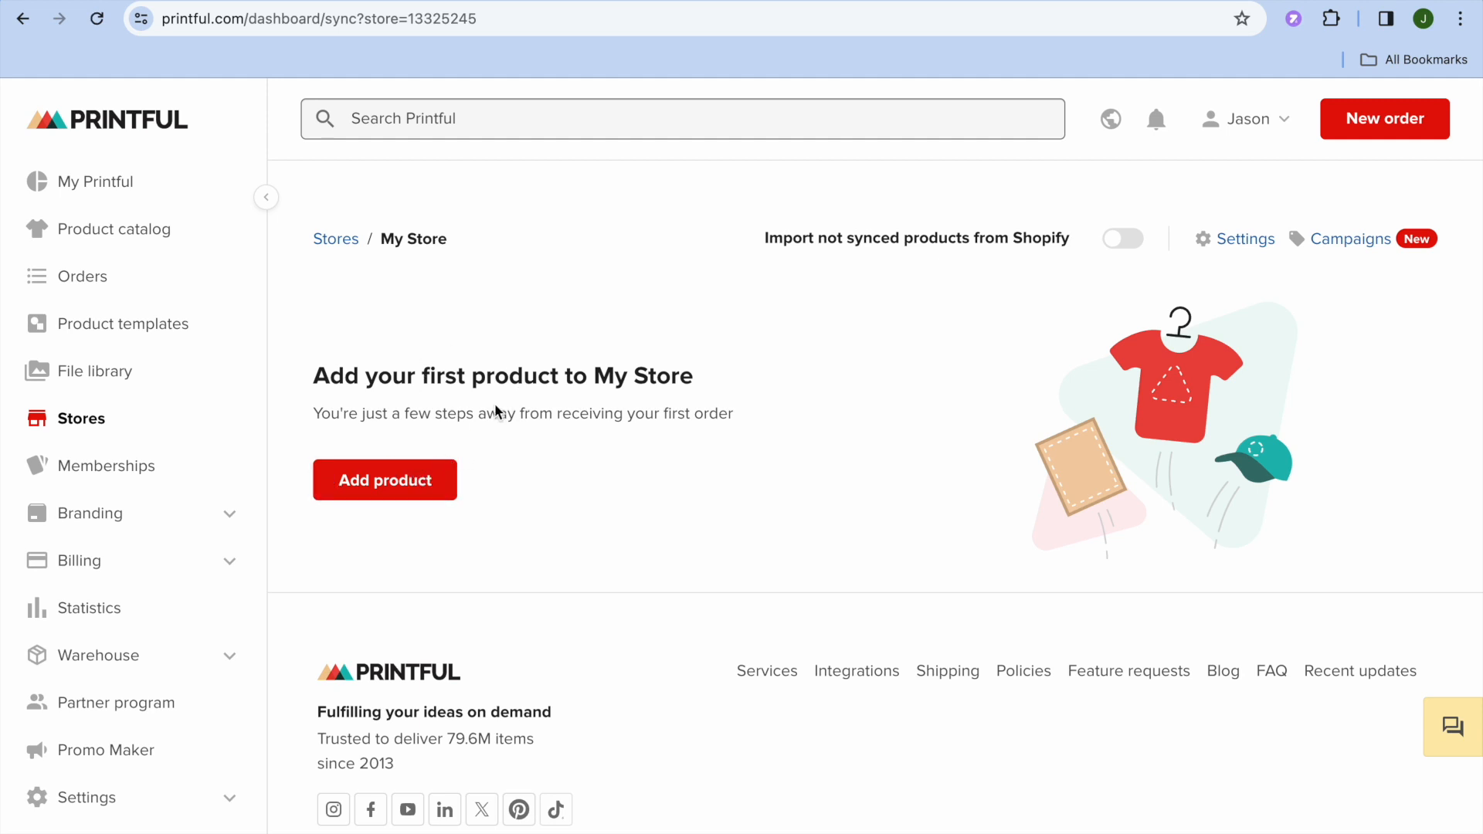
Start adding a product to My Store, search for TSHIRT and choose the Unisex Premium T-Shirt | AS Colour 5001T.
{"action": "left_click", "coordinate": [396, 492]}
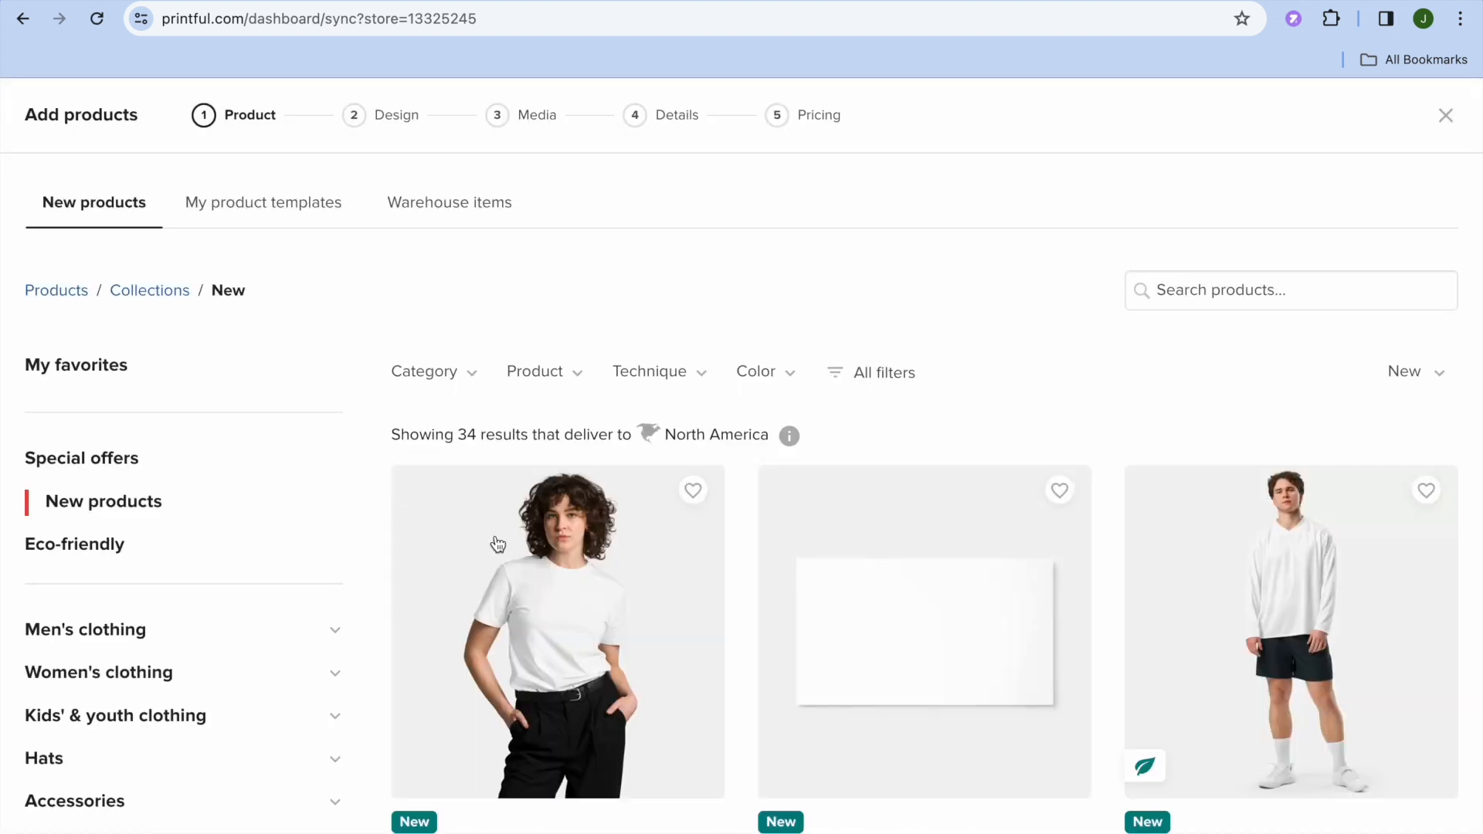
{"action": "scroll", "coordinate": [507, 554], "scroll_direction": "down", "scroll_amount": 2}
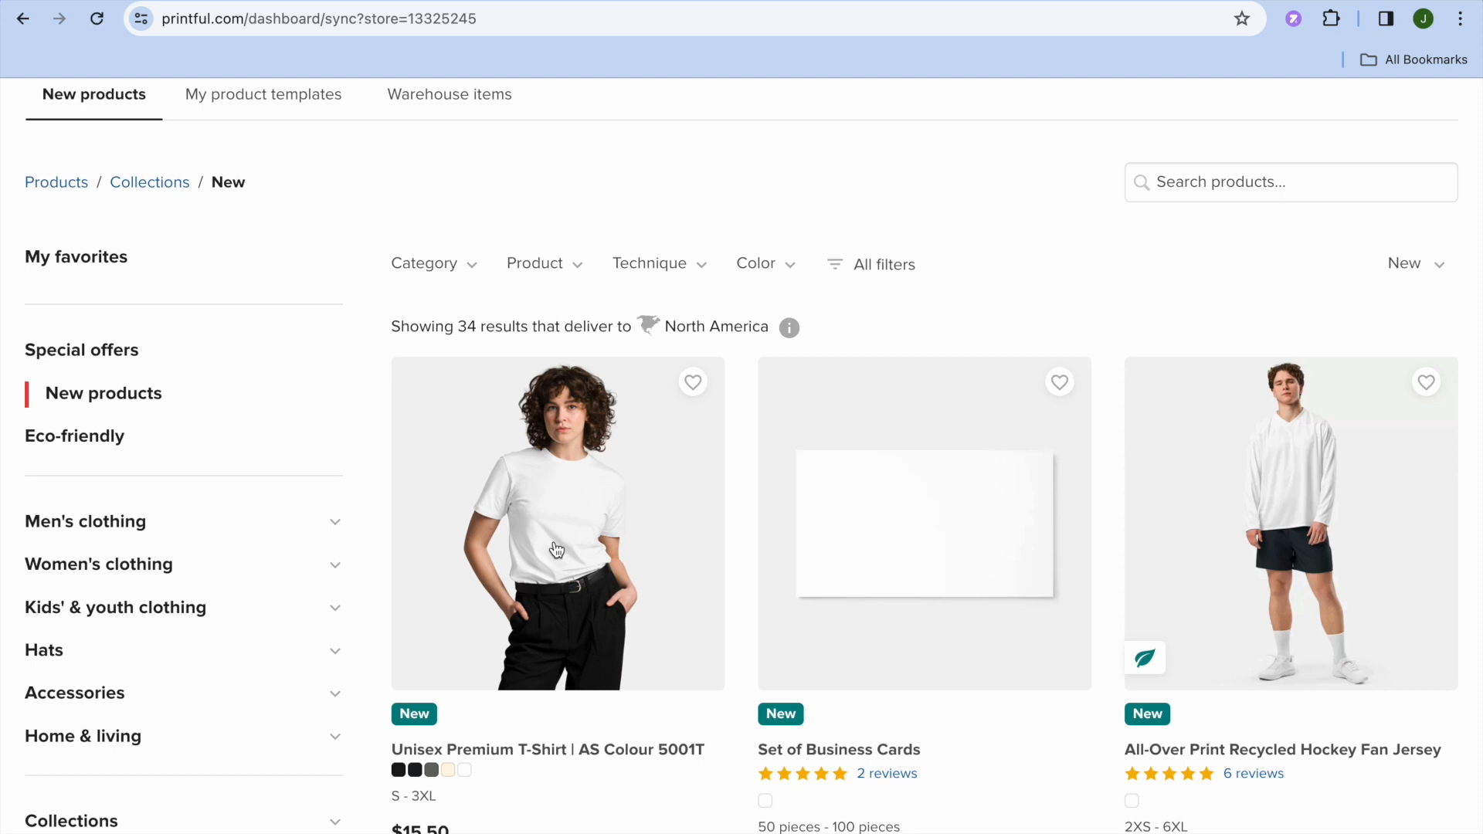
{"action": "left_click", "coordinate": [1190, 183]}
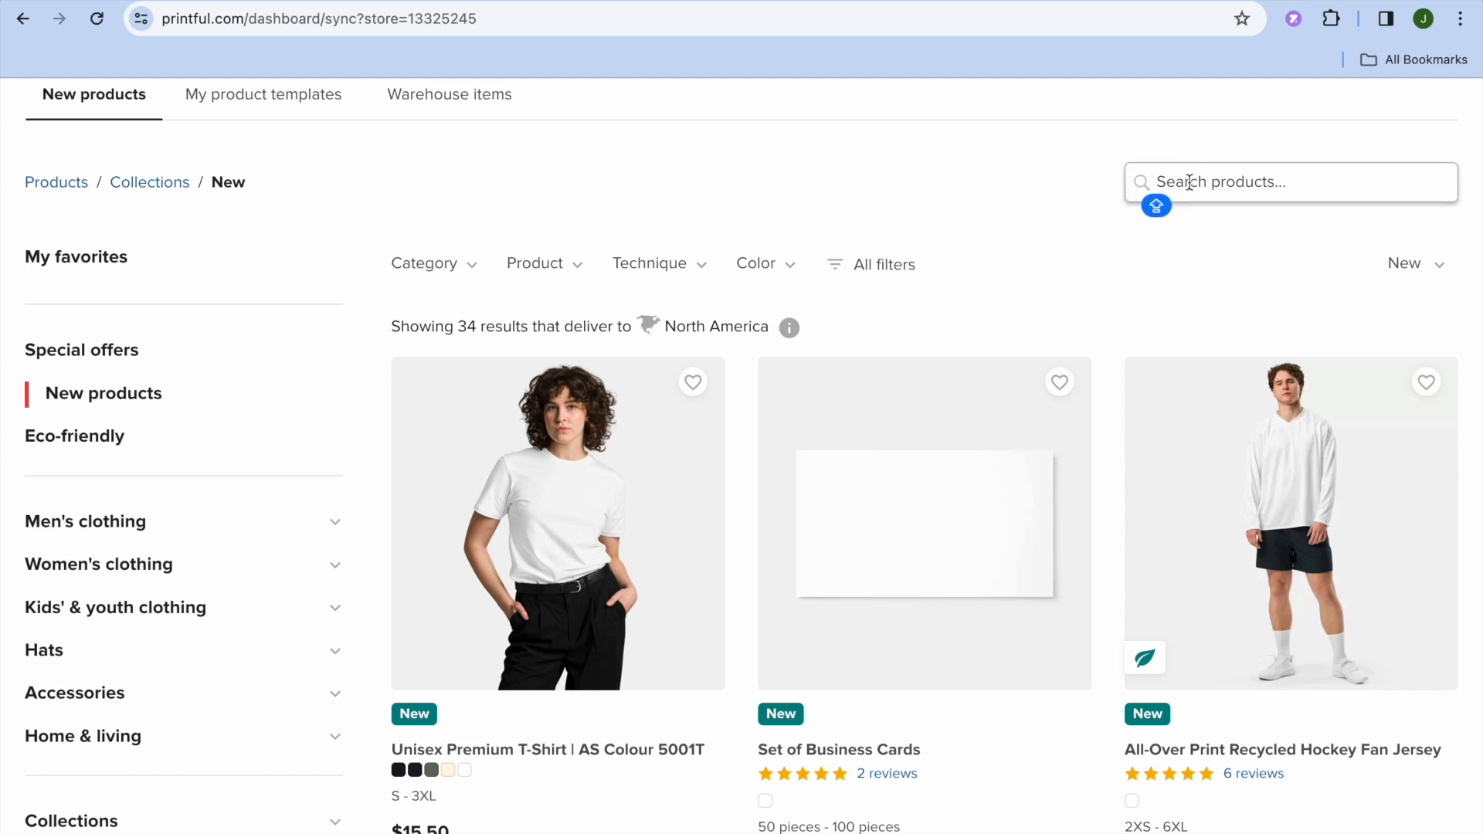
{"action": "type", "text": "TSHIRT"}
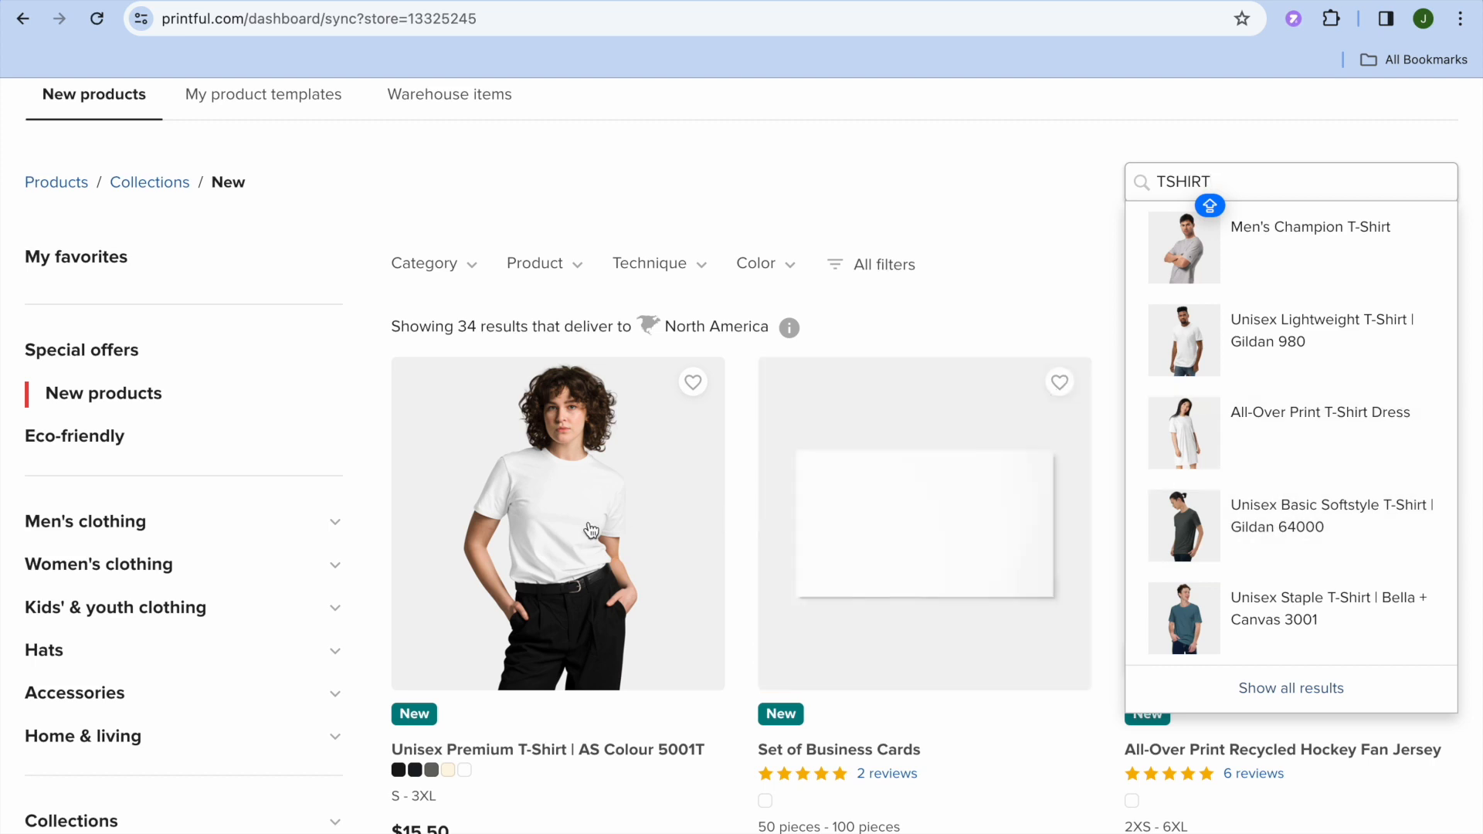
{"action": "left_click", "coordinate": [591, 531]}
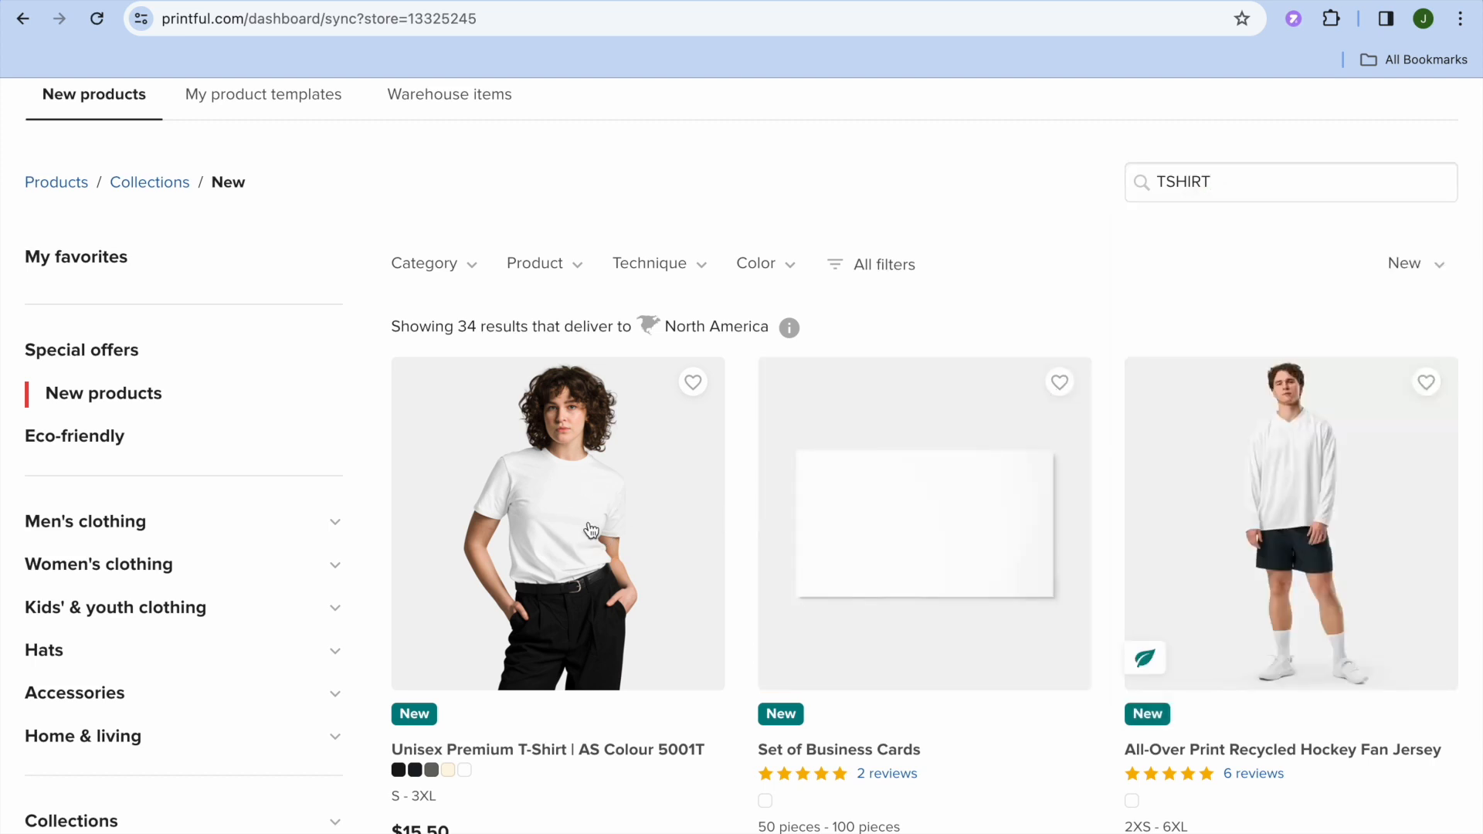
{"action": "left_click", "coordinate": [591, 531]}
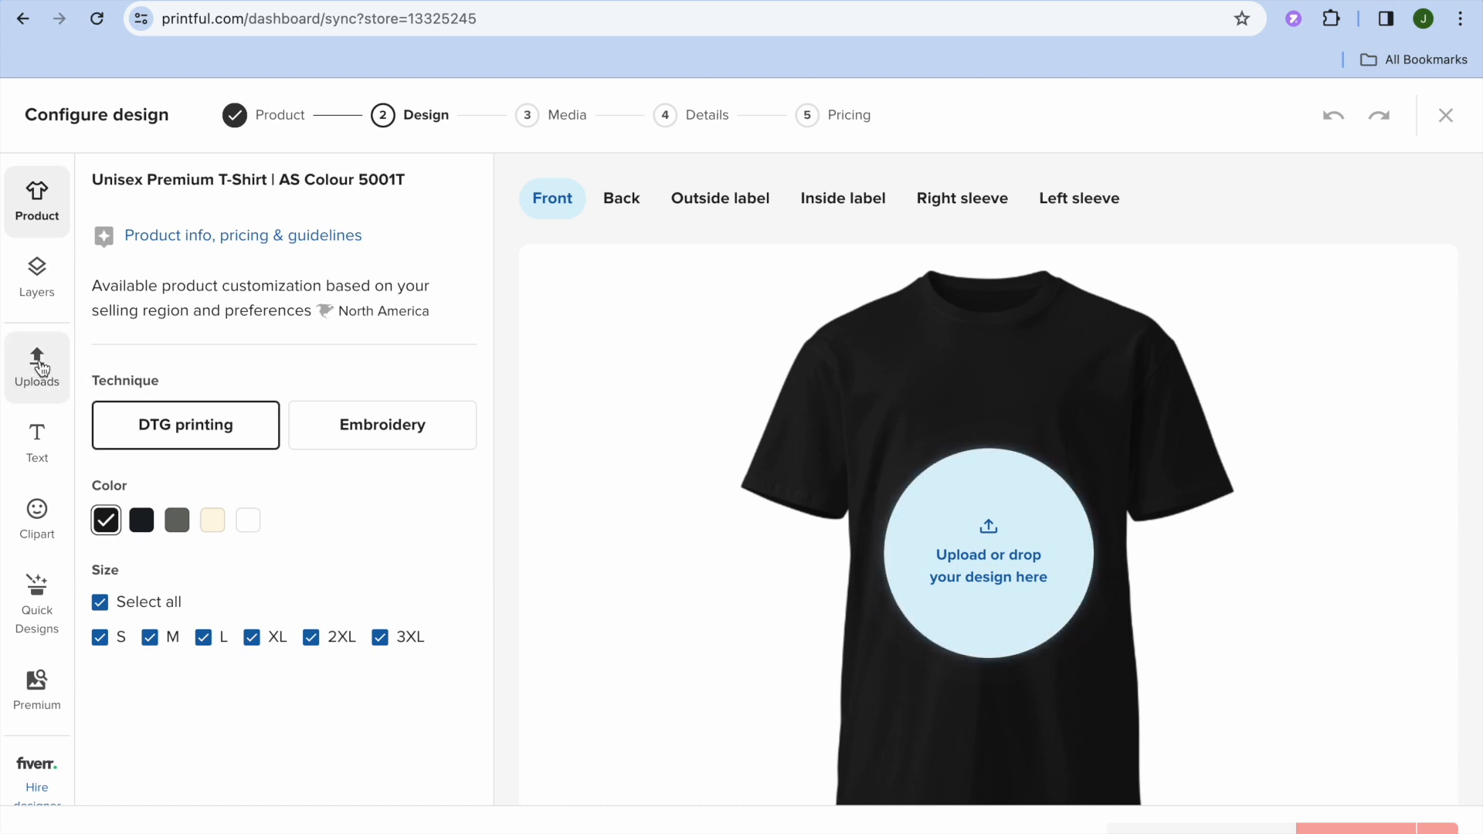
Look at the clipart collection and its search, and at the recently used files in the file library.
{"action": "left_click", "coordinate": [44, 510]}
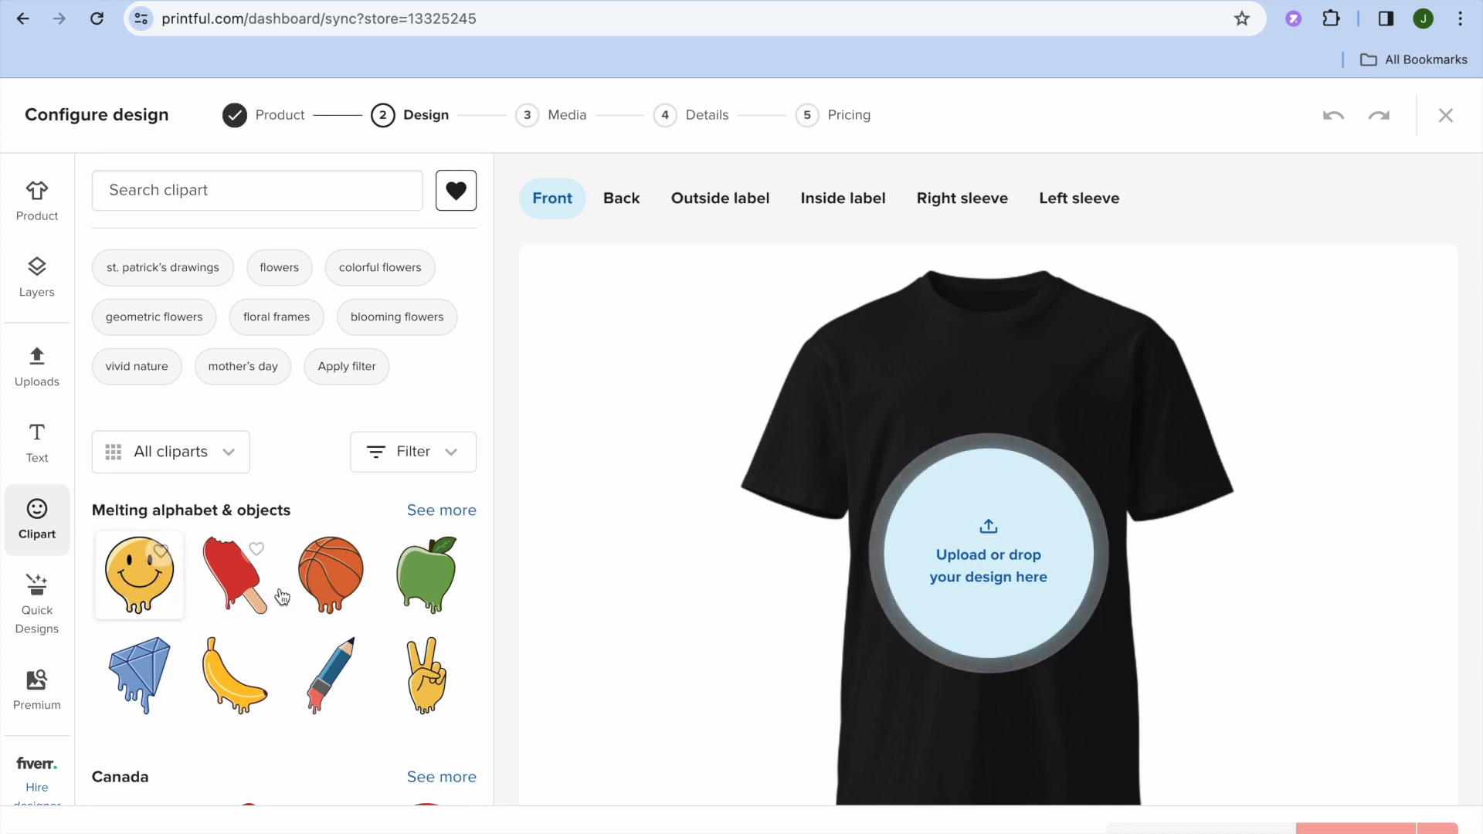
{"action": "left_click", "coordinate": [276, 202]}
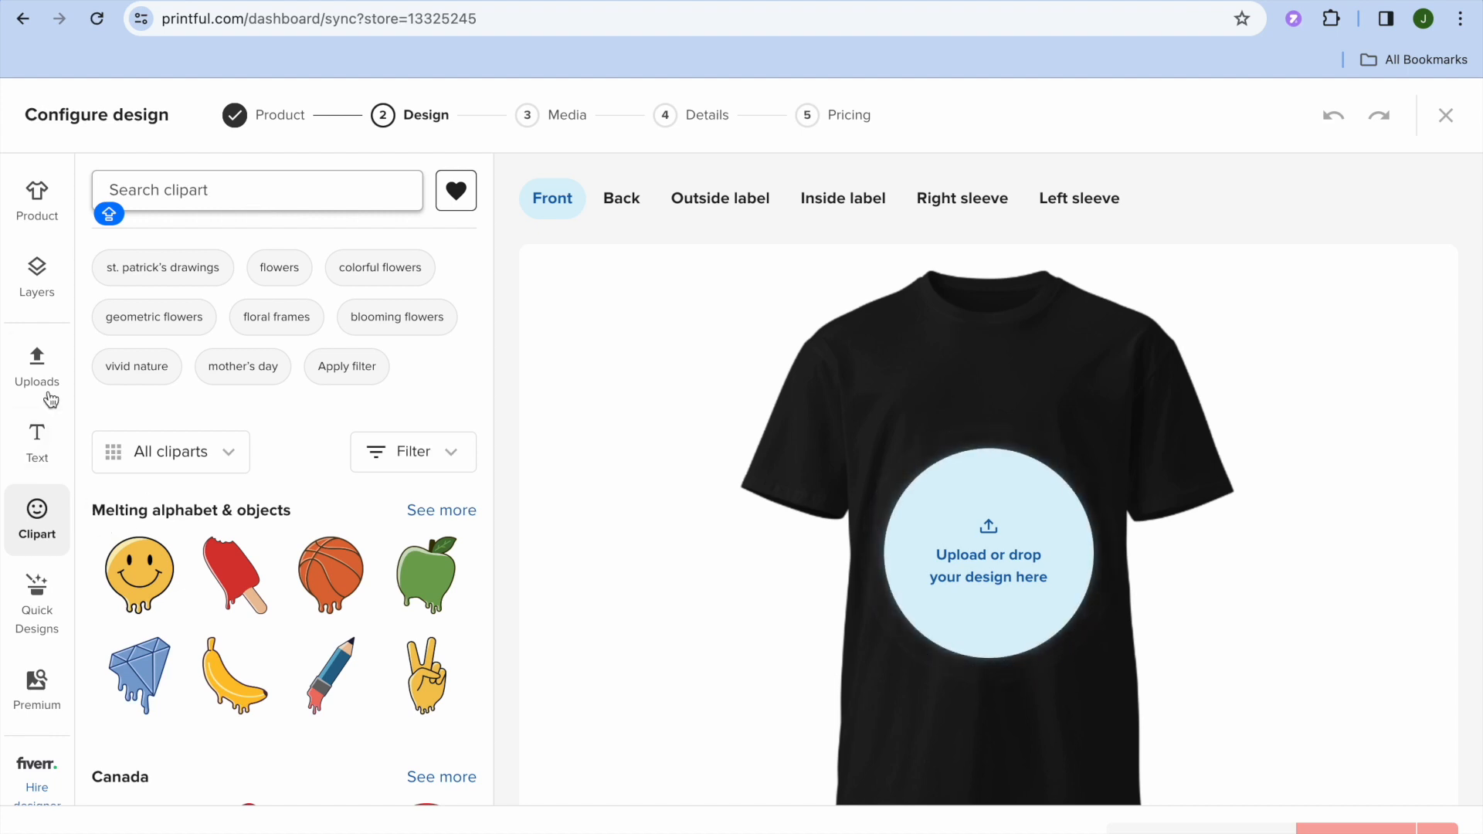
{"action": "left_click", "coordinate": [41, 371]}
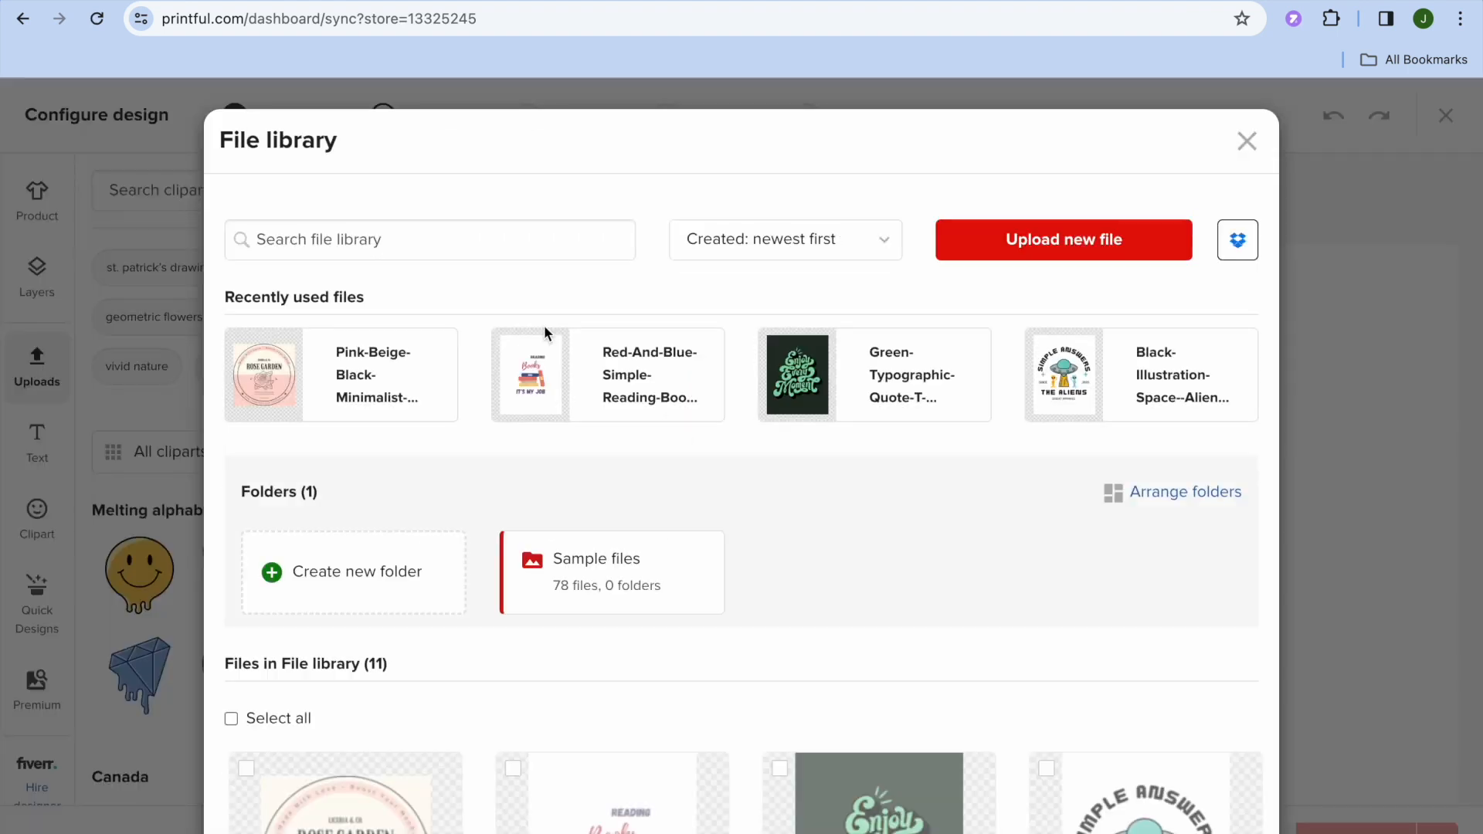
{"action": "left_click", "coordinate": [1247, 142]}
Switch to Canva and search the templates for "t-shirt logo".
{"action": "left_click", "coordinate": [1005, 2]}
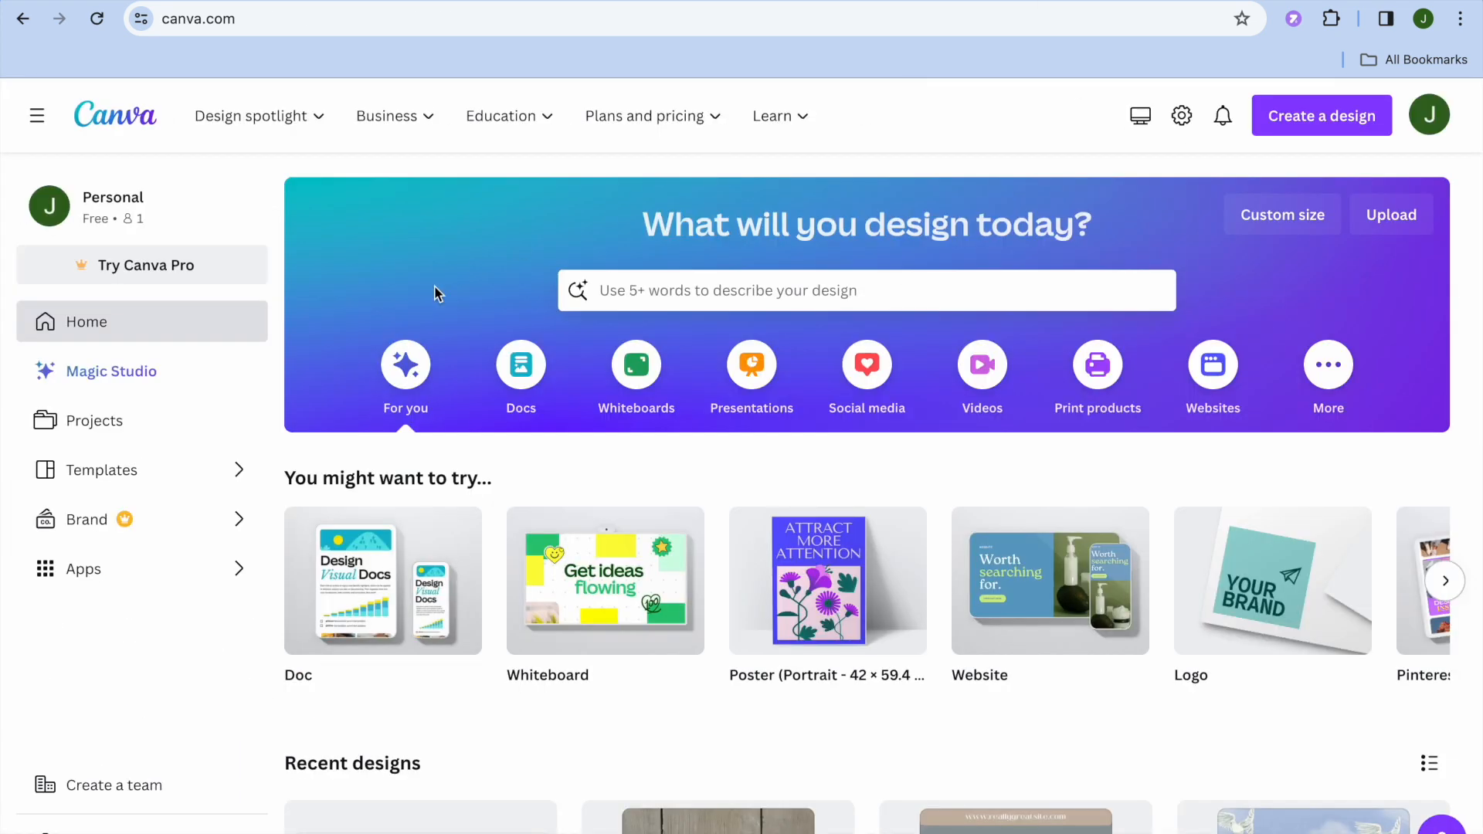
{"action": "left_click", "coordinate": [640, 287]}
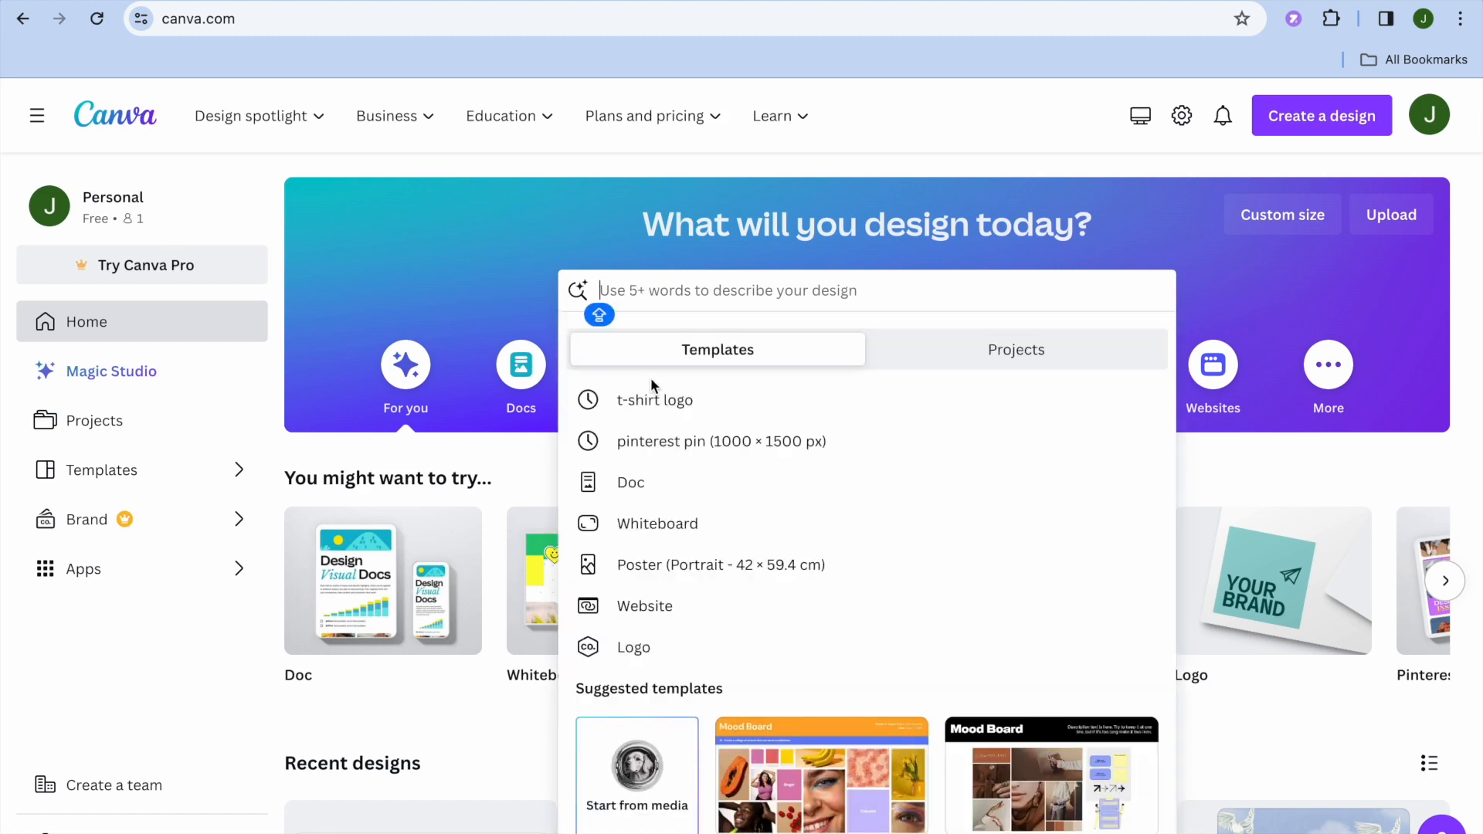
{"action": "left_click", "coordinate": [655, 397]}
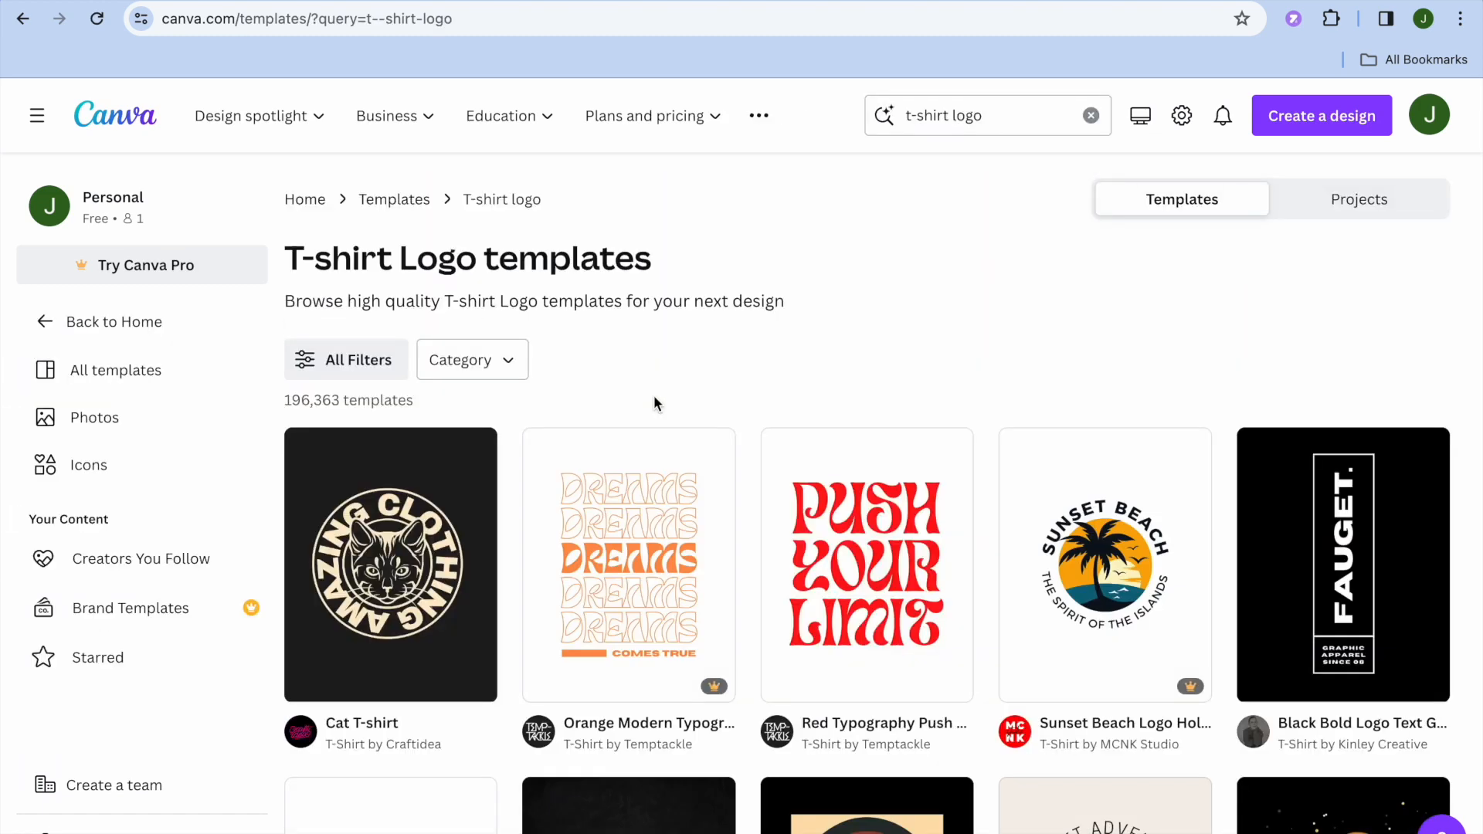
Browse the t-shirt logo templates for a design that suits the shirt.
{"action": "scroll", "coordinate": [654, 395], "scroll_direction": "down", "scroll_amount": 5}
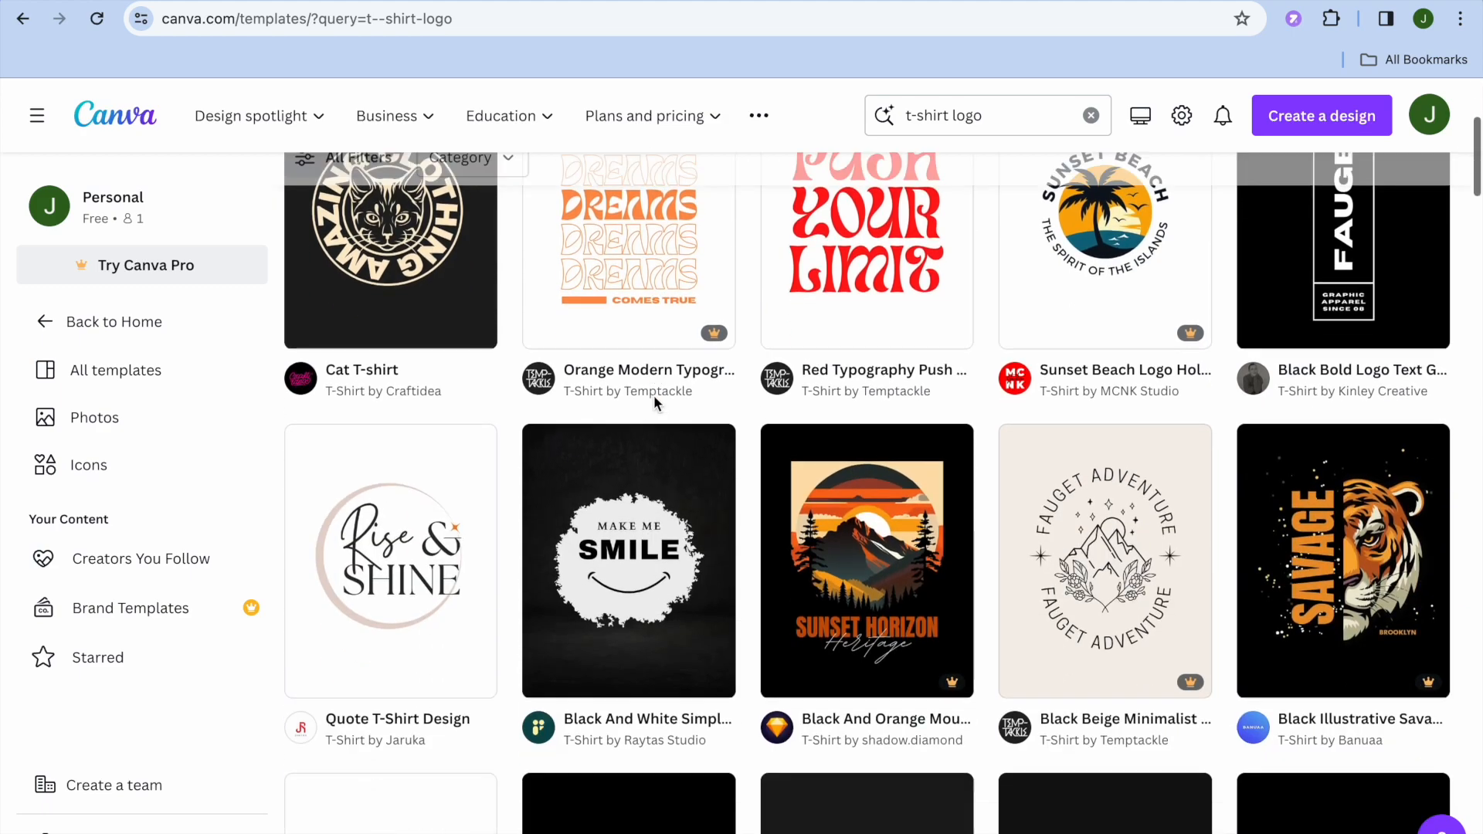
{"action": "scroll", "coordinate": [655, 401], "scroll_direction": "down", "scroll_amount": 7}
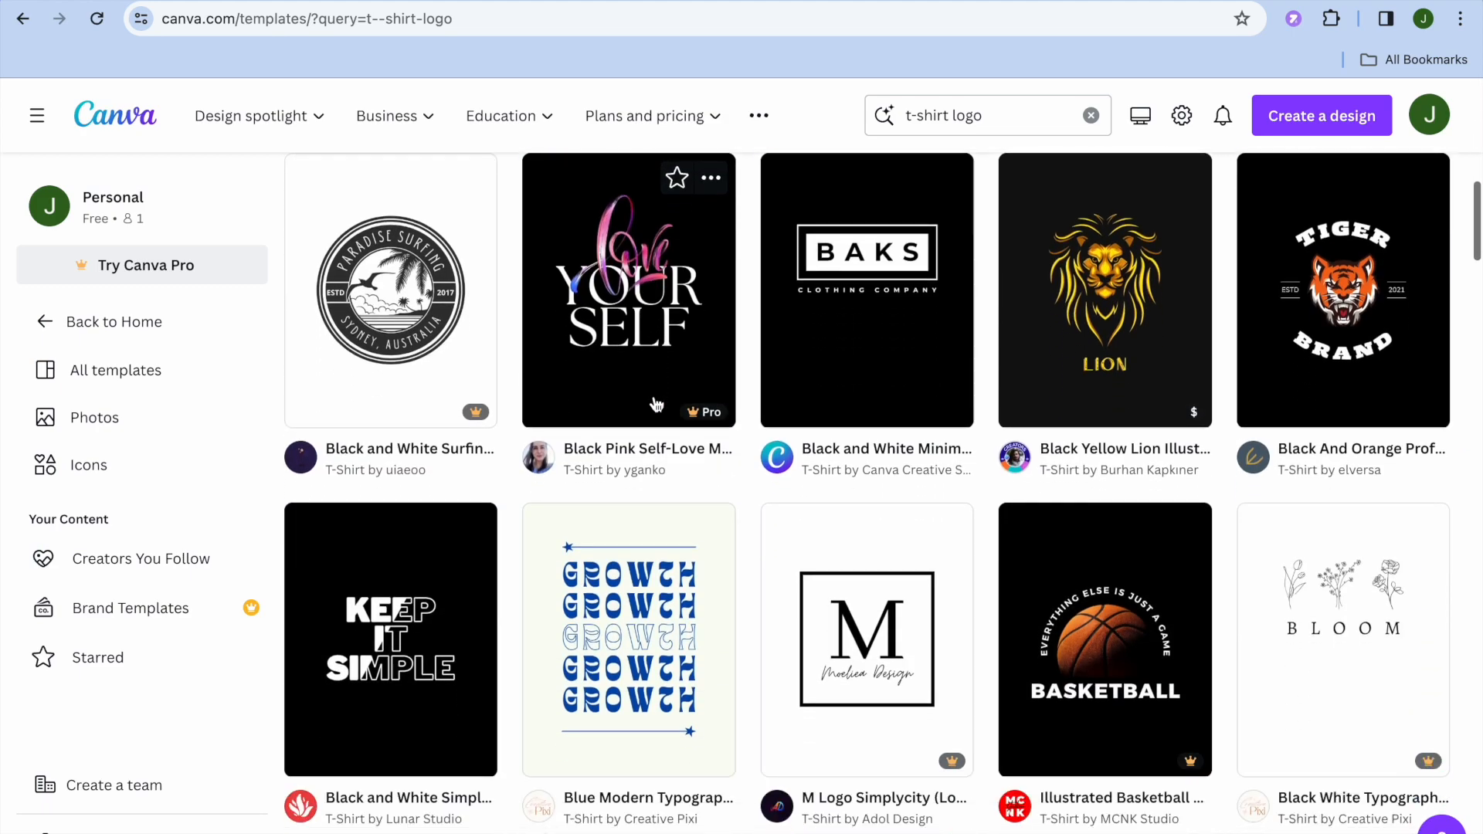
{"action": "scroll", "coordinate": [657, 405], "scroll_direction": "down", "scroll_amount": 6}
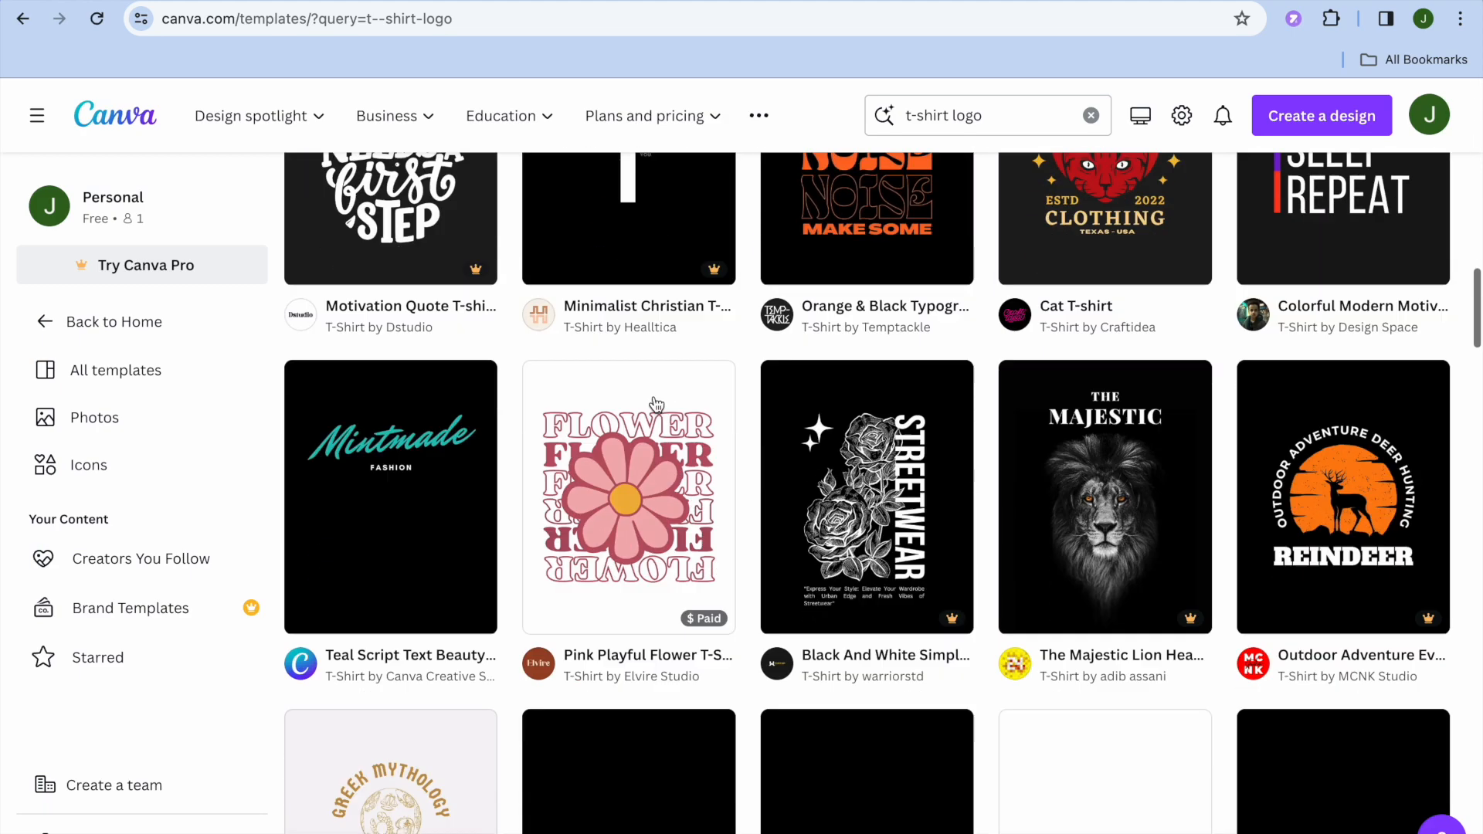
{"action": "scroll", "coordinate": [656, 403], "scroll_direction": "down", "scroll_amount": 5}
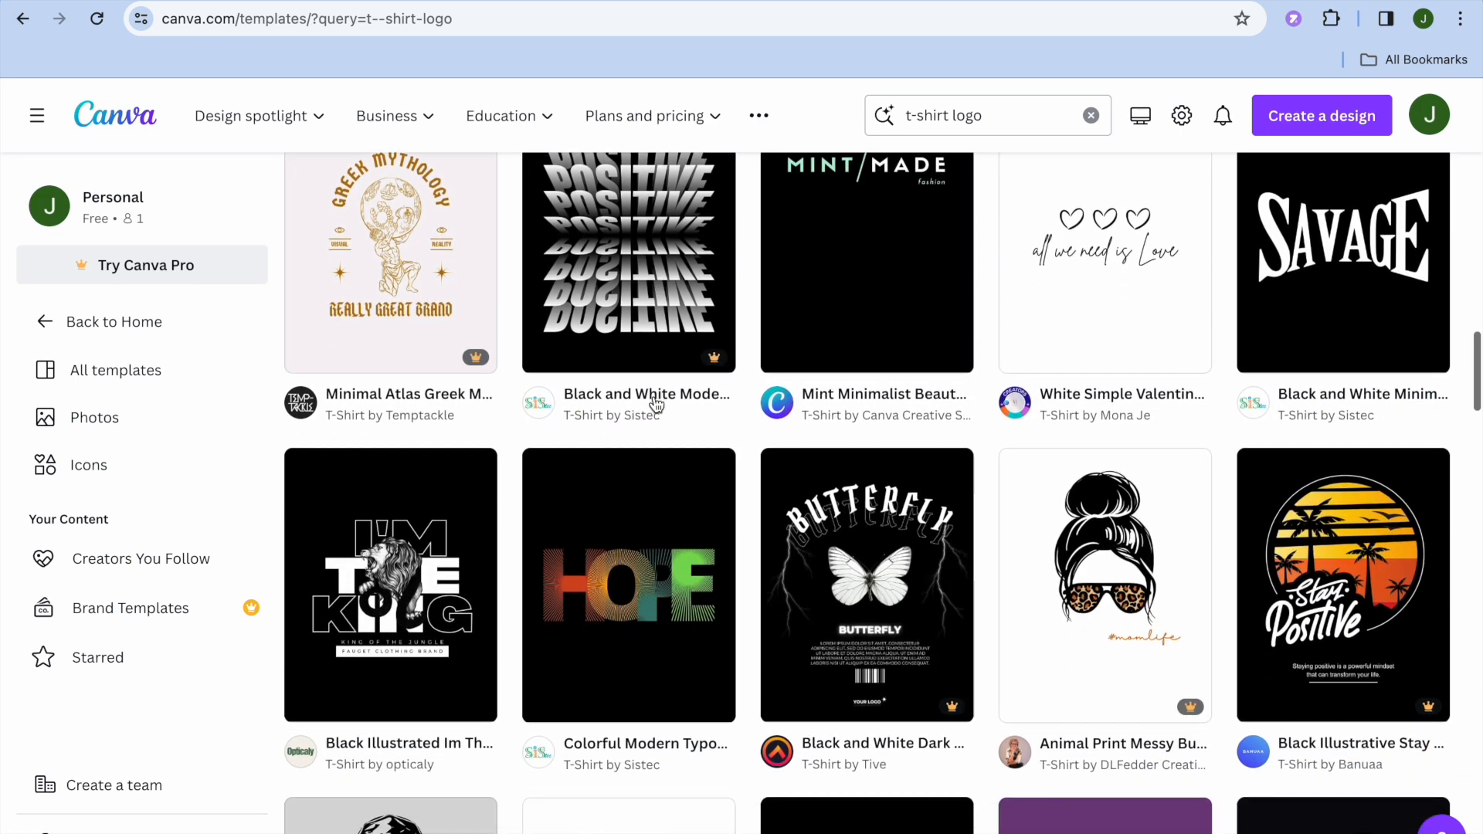
{"action": "scroll", "coordinate": [657, 402], "scroll_direction": "down", "scroll_amount": 3}
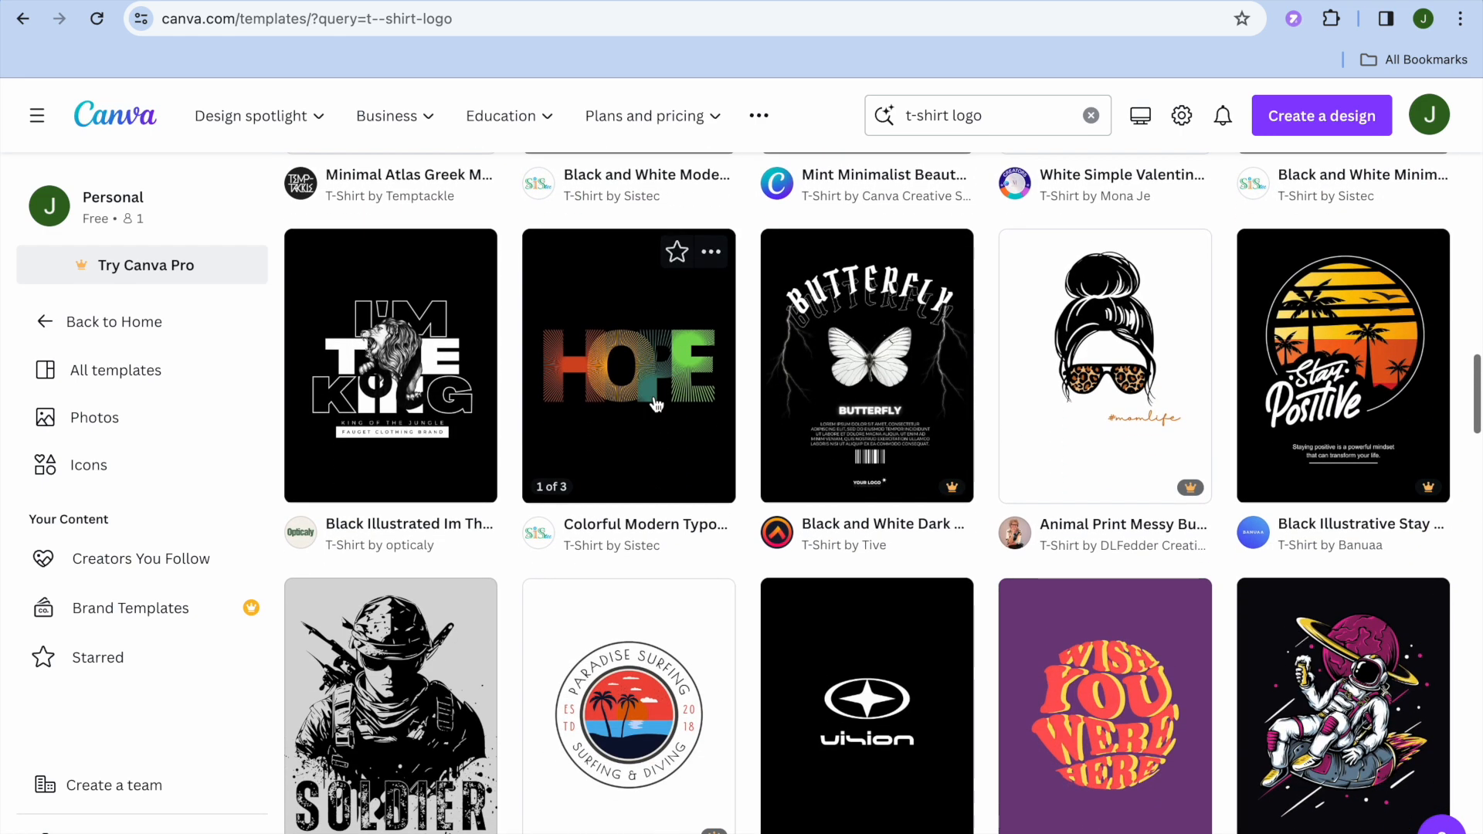
{"action": "scroll", "coordinate": [657, 403], "scroll_direction": "down", "scroll_amount": 2}
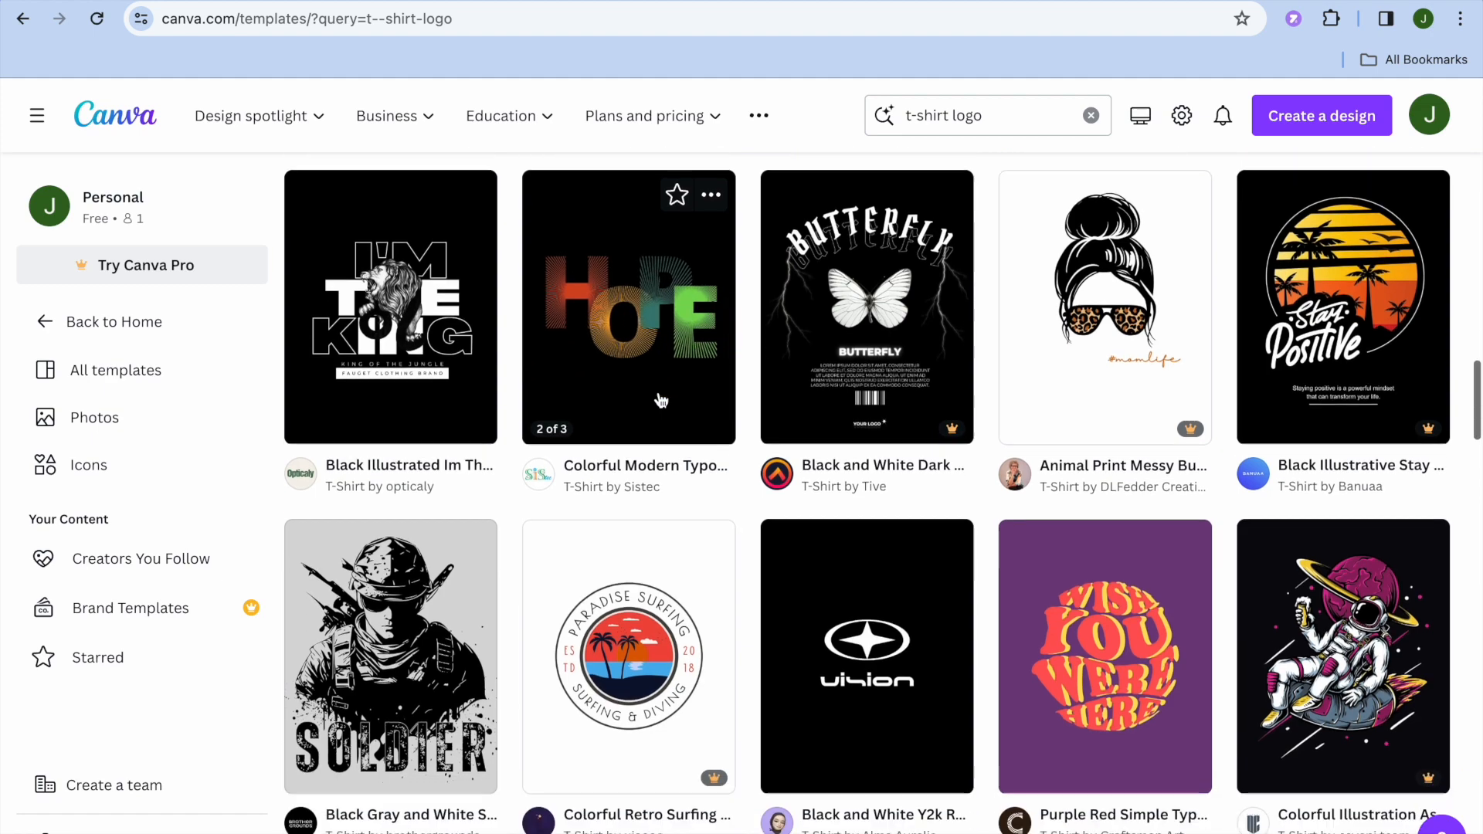
{"action": "scroll", "coordinate": [661, 399], "scroll_direction": "down", "scroll_amount": 5}
{"action": "mouse_move", "coordinate": [900, 457]}
{"action": "scroll", "coordinate": [1141, 510], "scroll_direction": "down", "scroll_amount": 6}
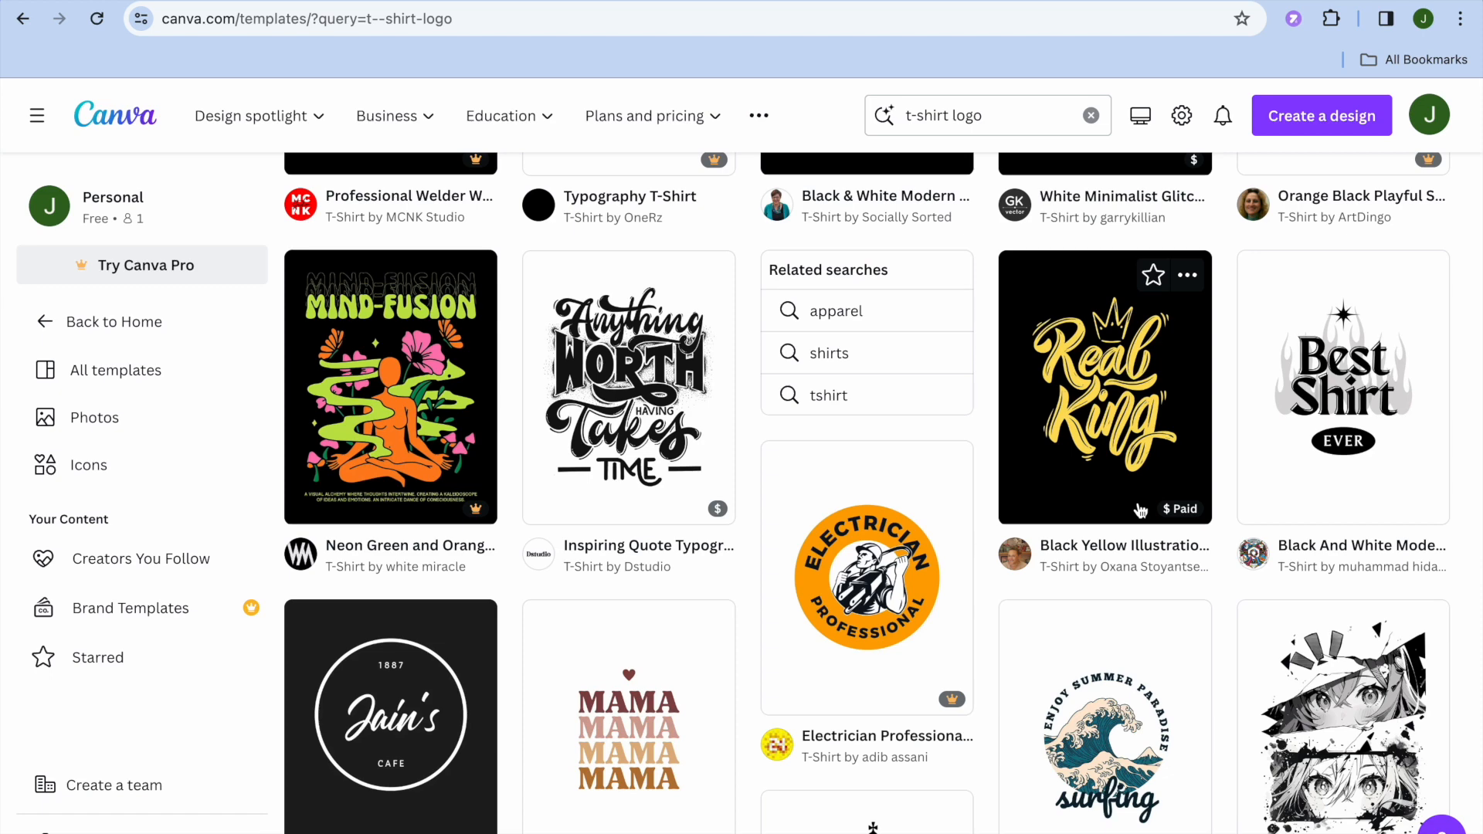
{"action": "scroll", "coordinate": [1141, 510], "scroll_direction": "down", "scroll_amount": 4}
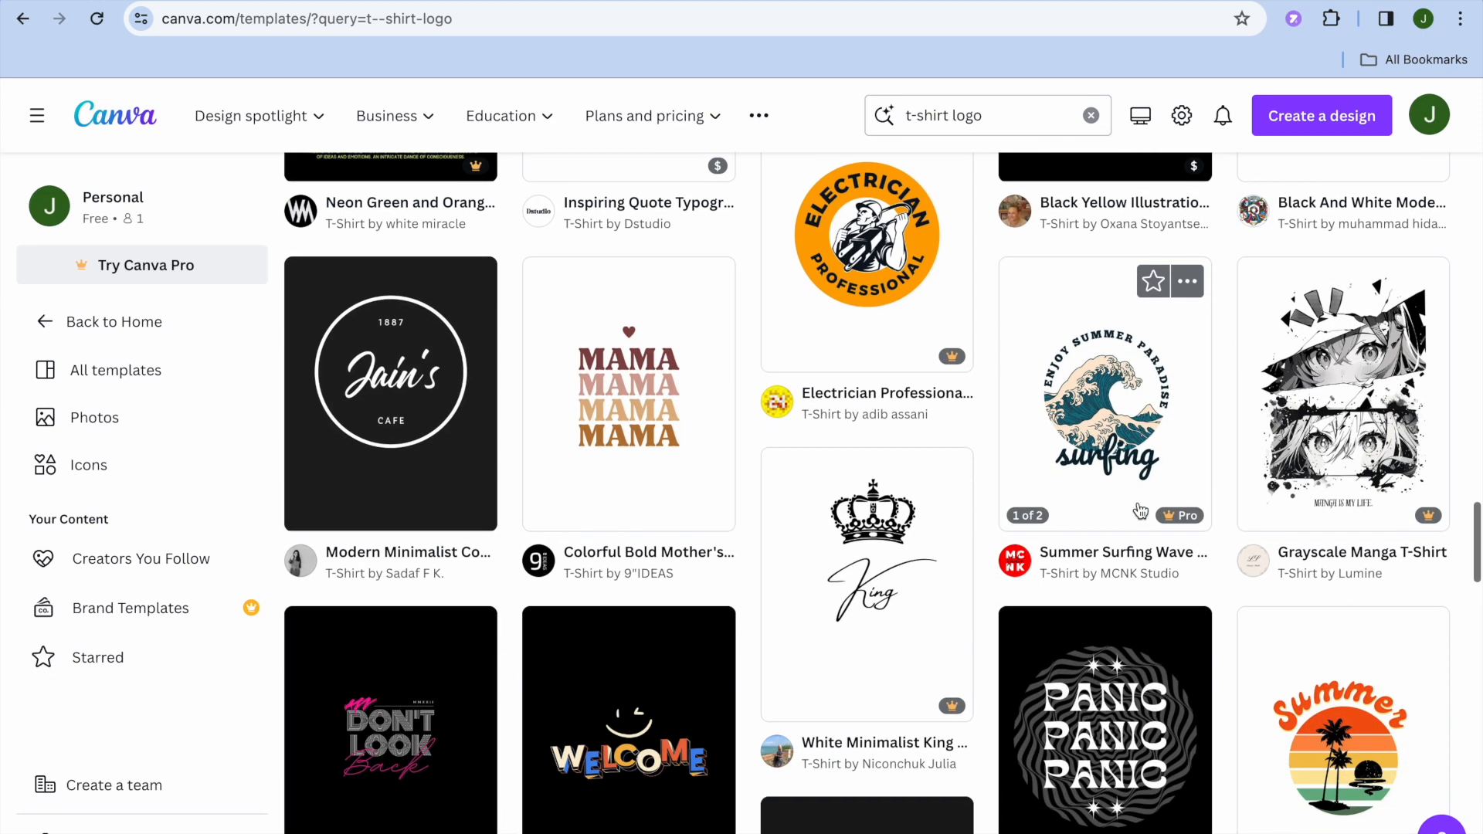
Open the black WELCOME typography T-shirt template with the winking smile for customizing and bring up the text options.
{"action": "scroll", "coordinate": [785, 502], "scroll_direction": "down", "scroll_amount": 3}
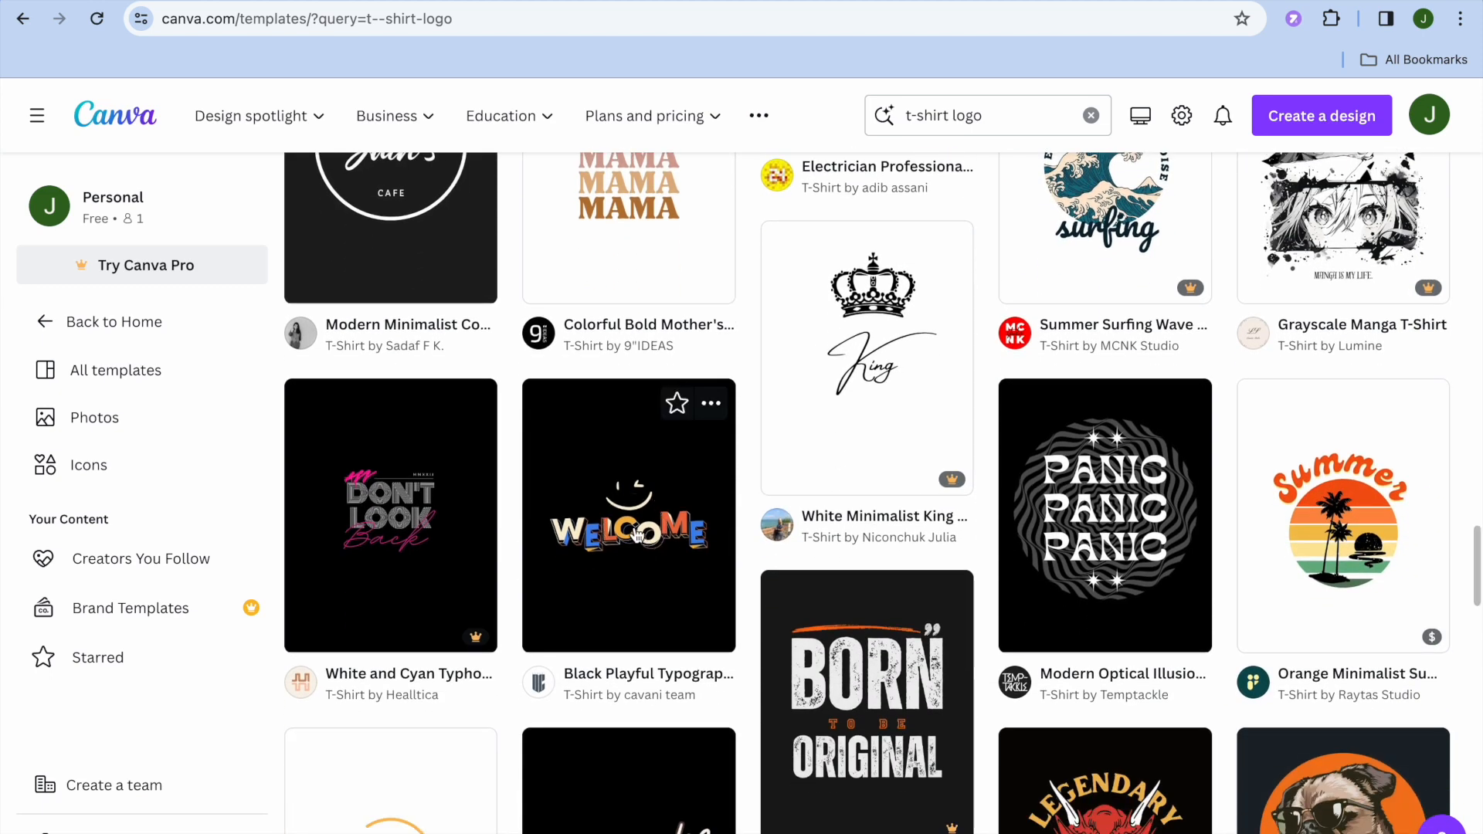
{"action": "left_click", "coordinate": [634, 533]}
{"action": "left_click", "coordinate": [1159, 328]}
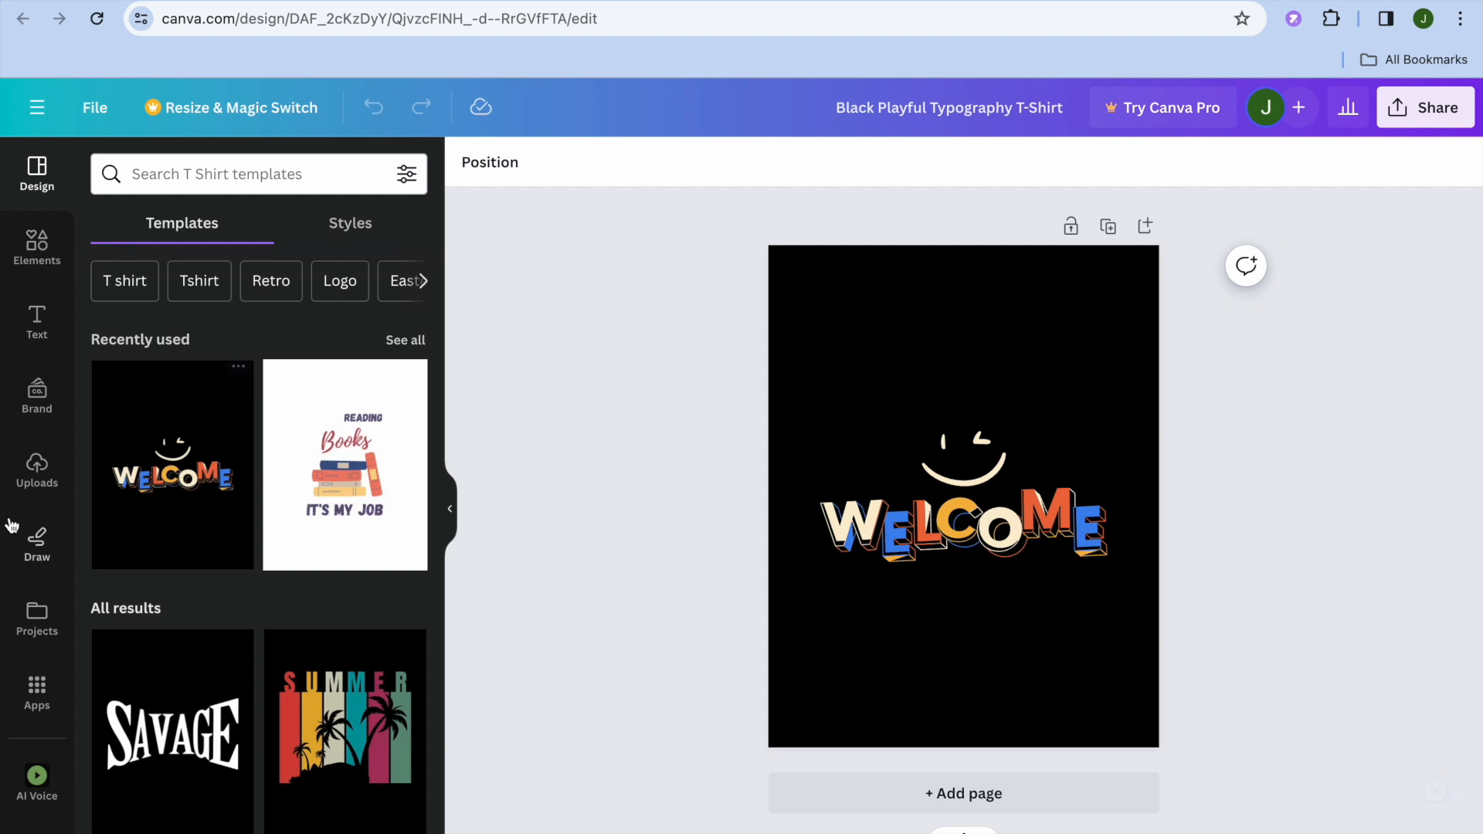
{"action": "left_click", "coordinate": [43, 337]}
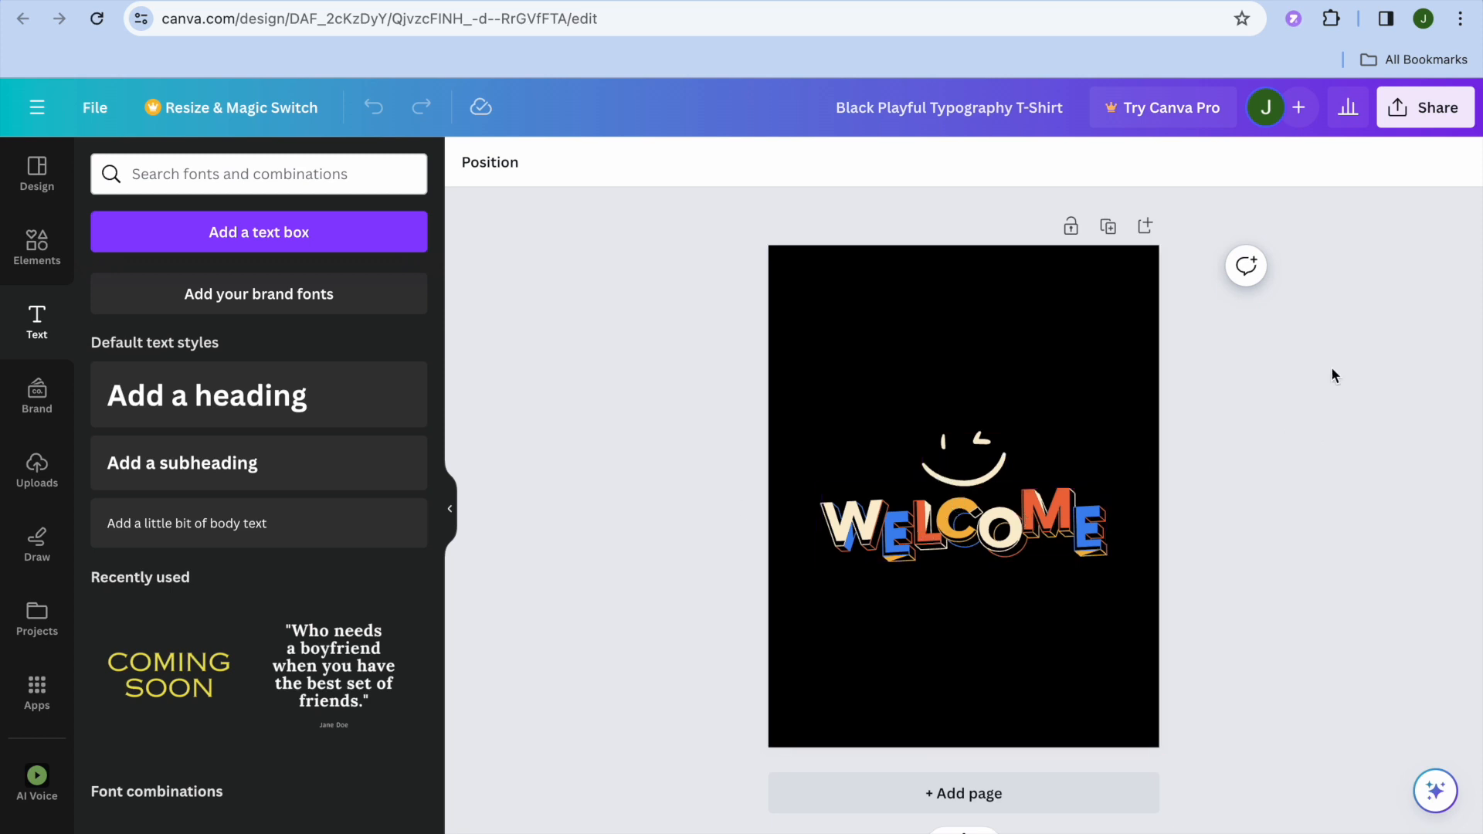
Download the WELCOME T-shirt design as a PNG at size 1.
{"action": "left_click", "coordinate": [1406, 124]}
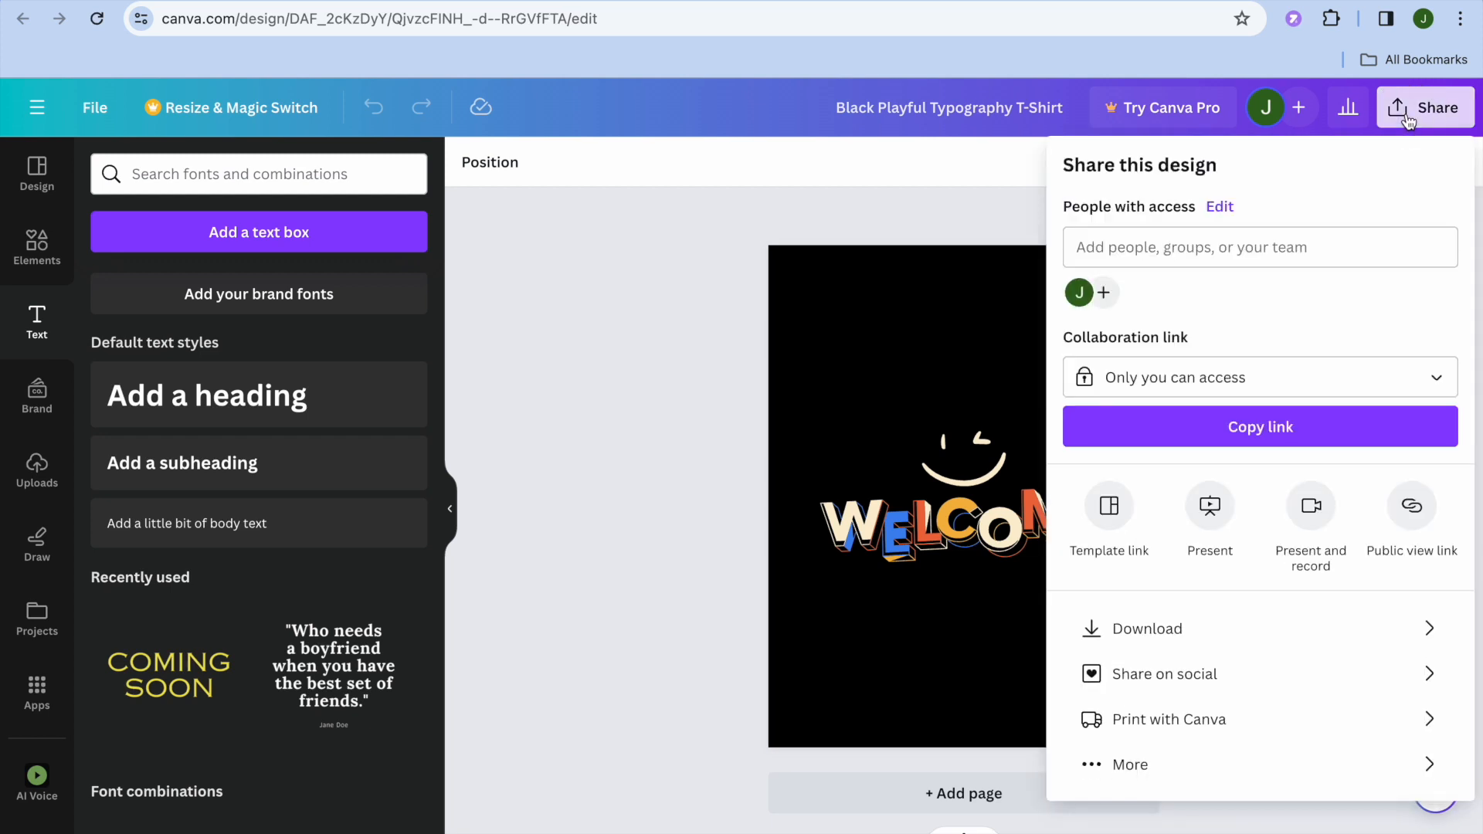
{"action": "left_click", "coordinate": [1219, 628]}
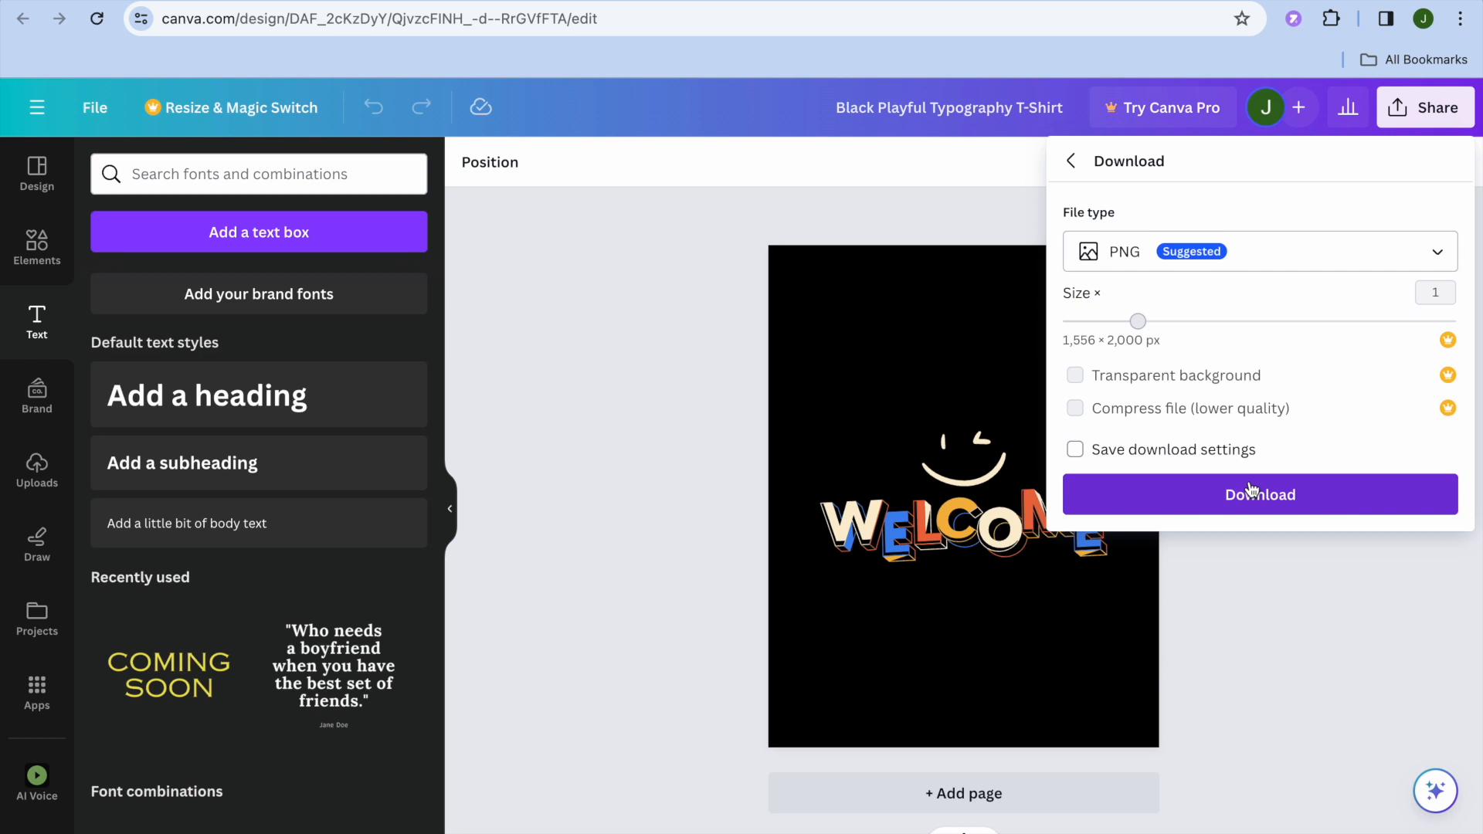
{"action": "left_click", "coordinate": [1251, 490]}
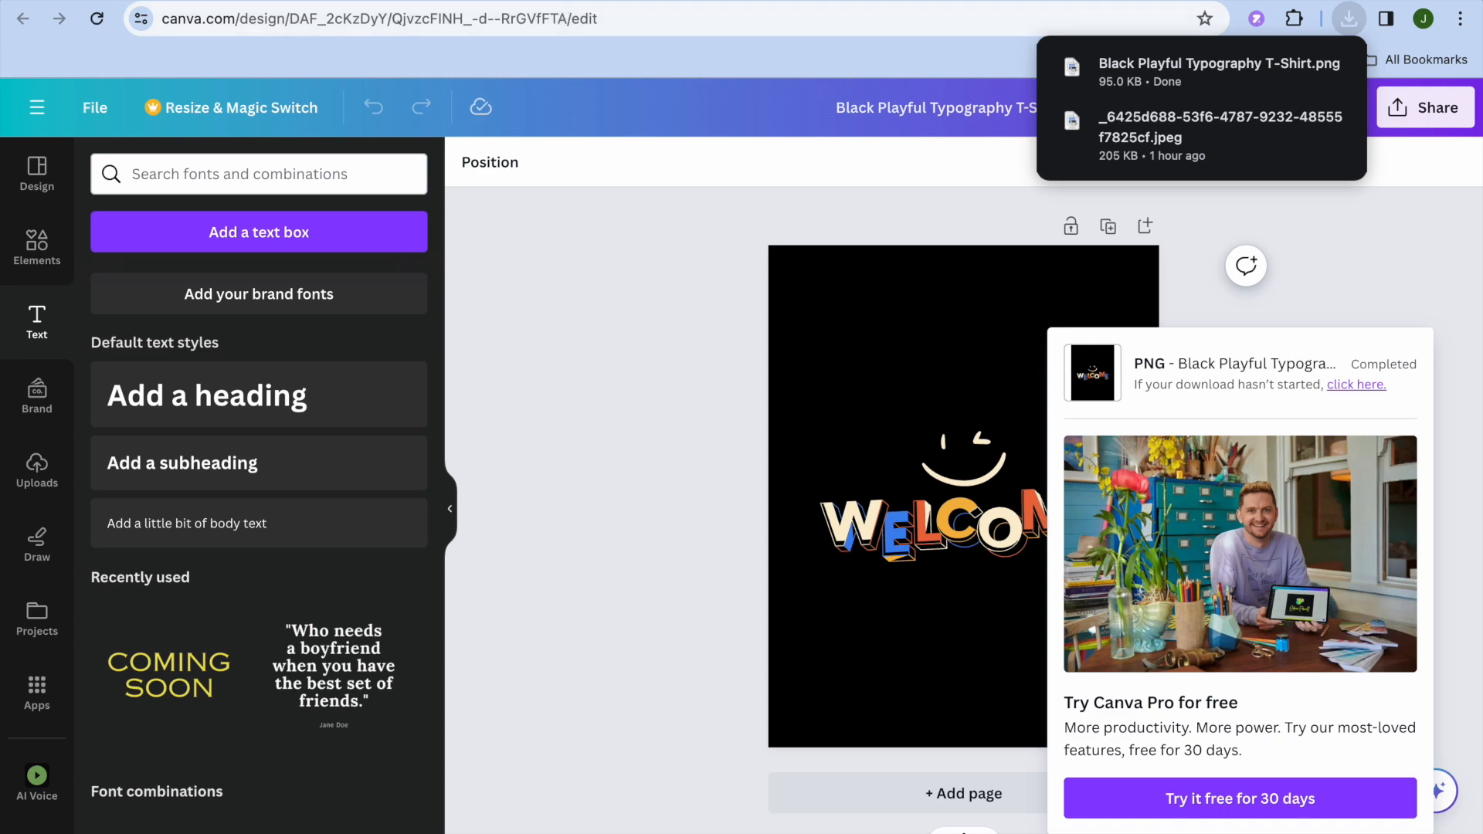
Switch to Printful and upload Black Playful Typography T-Shirt.png from Downloads to the file library.
{"action": "left_click", "coordinate": [559, 1]}
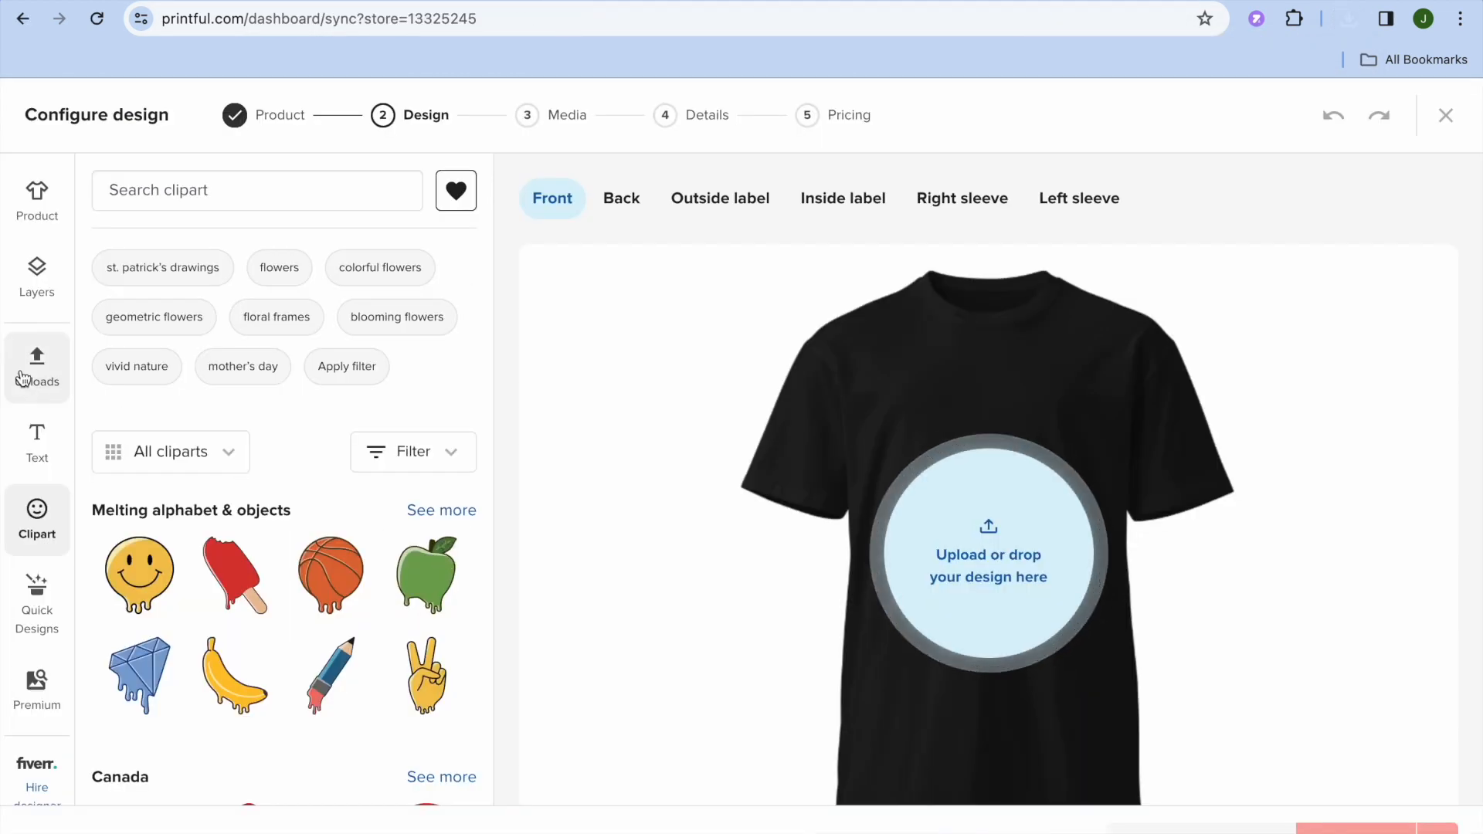
{"action": "left_click", "coordinate": [34, 373]}
{"action": "mouse_move", "coordinate": [867, 386]}
{"action": "left_click", "coordinate": [1050, 248]}
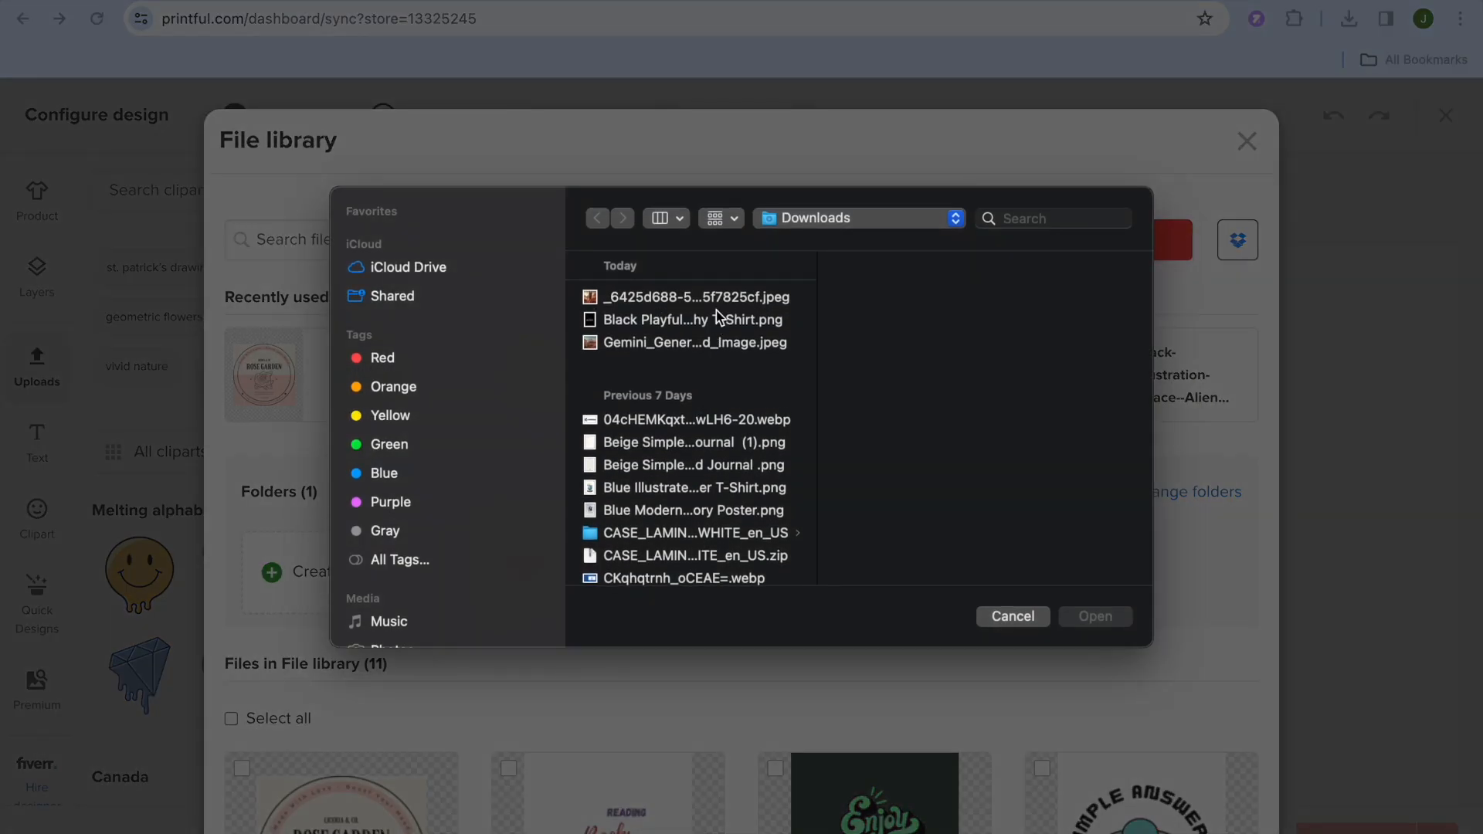
{"action": "left_click", "coordinate": [717, 320]}
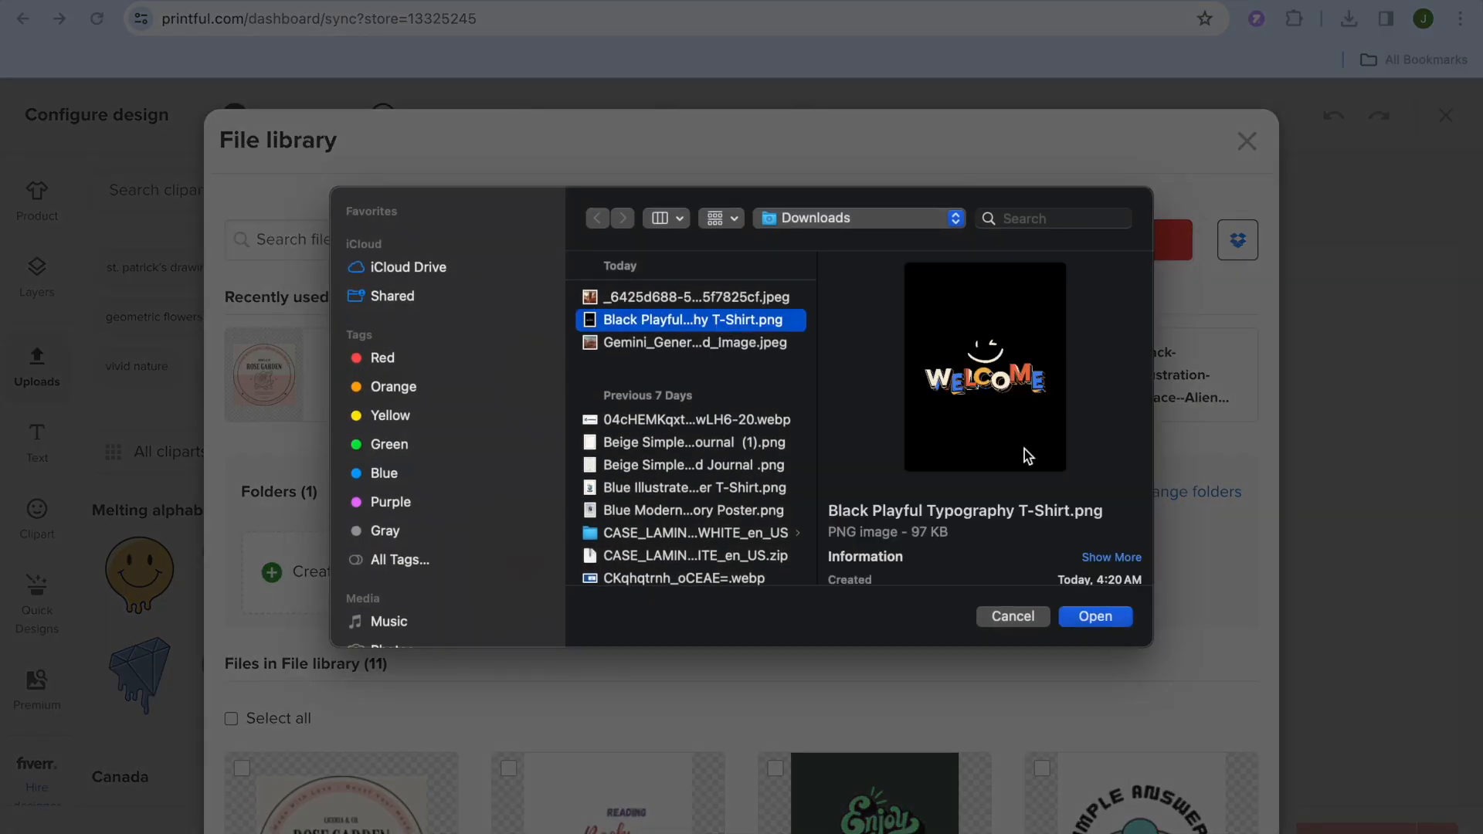
{"action": "left_click", "coordinate": [1094, 618]}
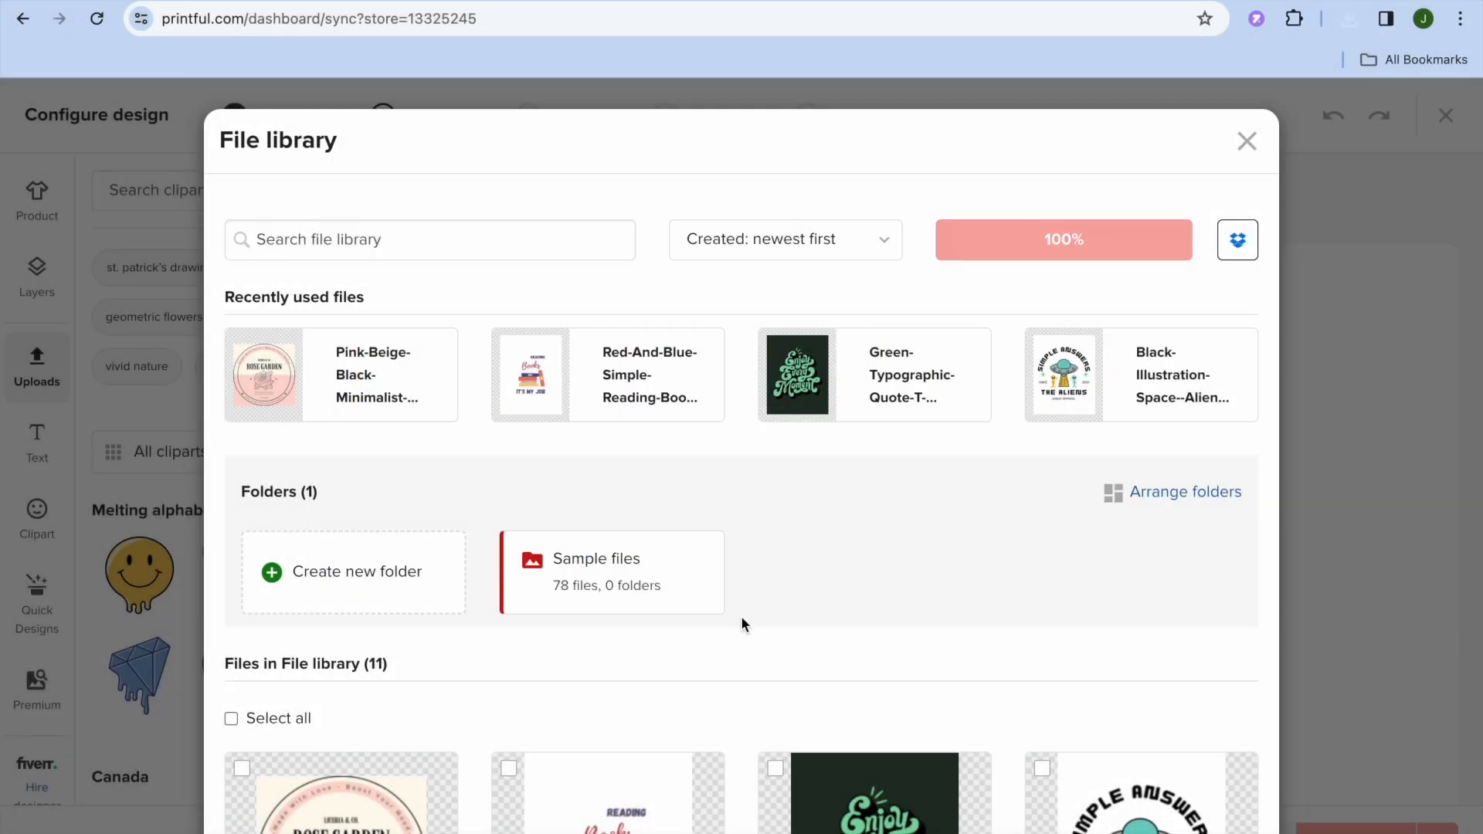
Apply Black-Playful-Typography-T-Shirt.png from the file library to the shirt's front and remove its background.
{"action": "scroll", "coordinate": [741, 624], "scroll_direction": "down", "scroll_amount": 5}
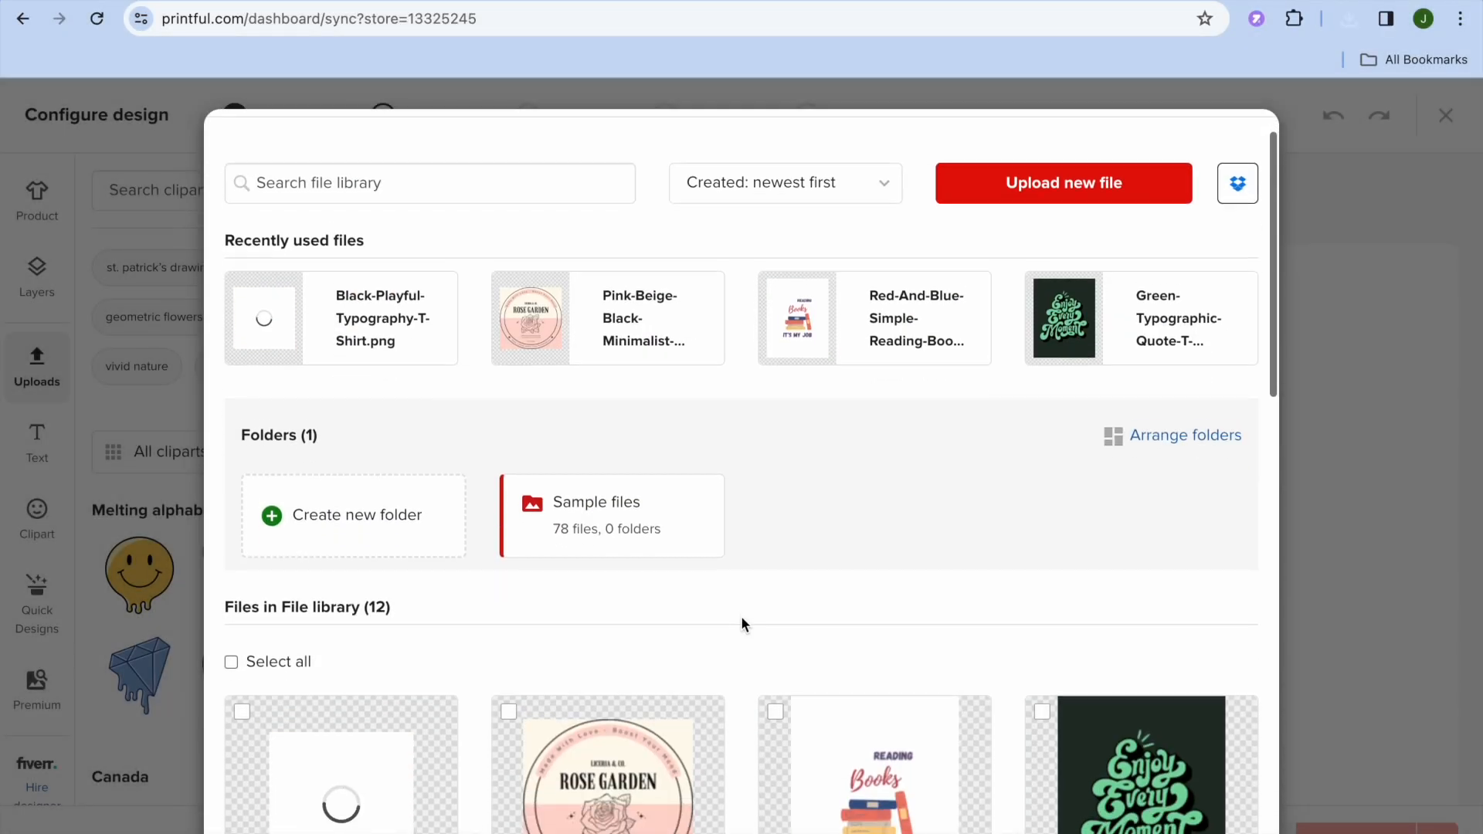
{"action": "scroll", "coordinate": [740, 615], "scroll_direction": "down", "scroll_amount": 2}
{"action": "mouse_move", "coordinate": [410, 413]}
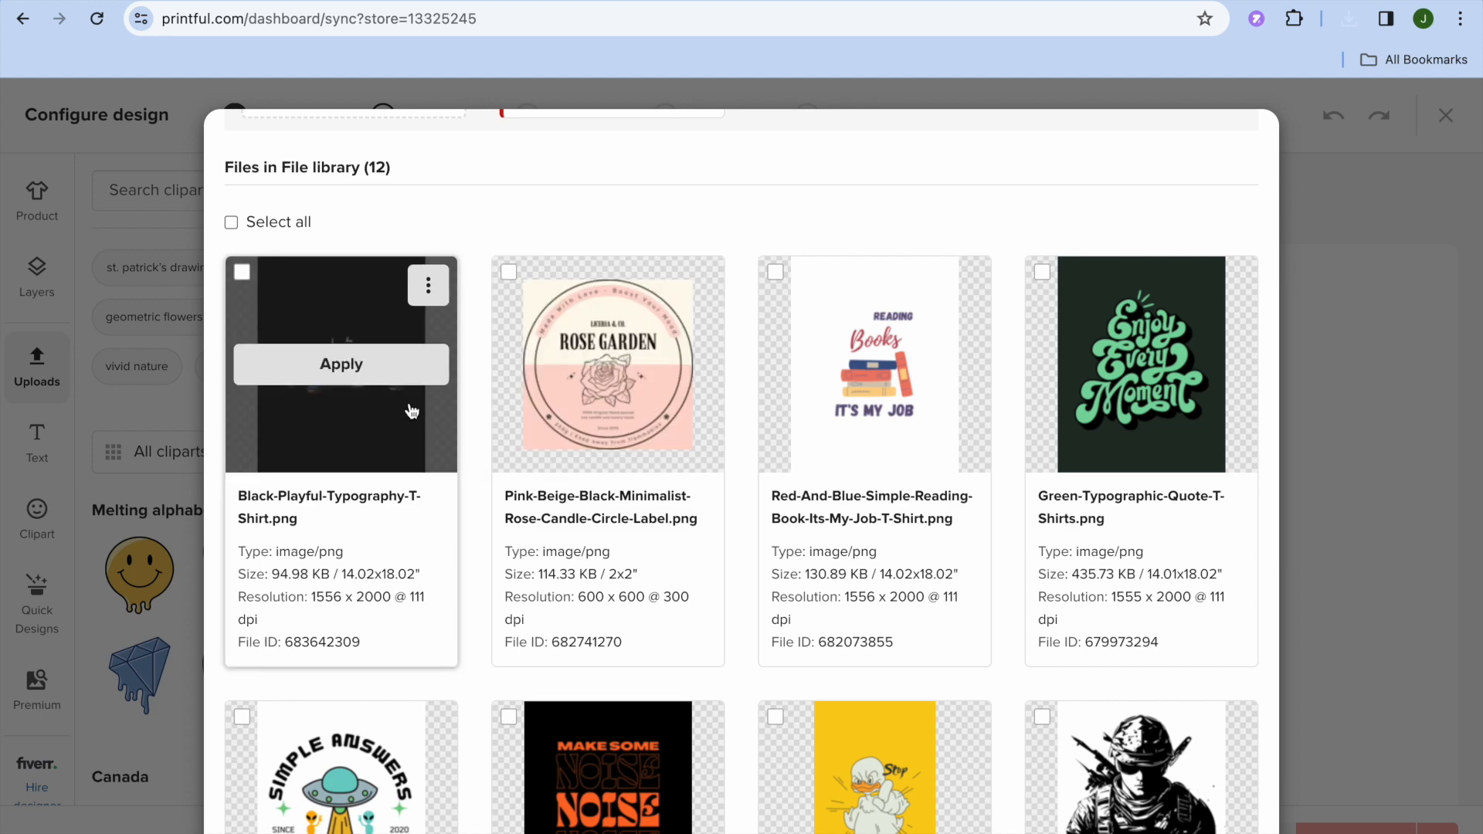
{"action": "left_click", "coordinate": [406, 374]}
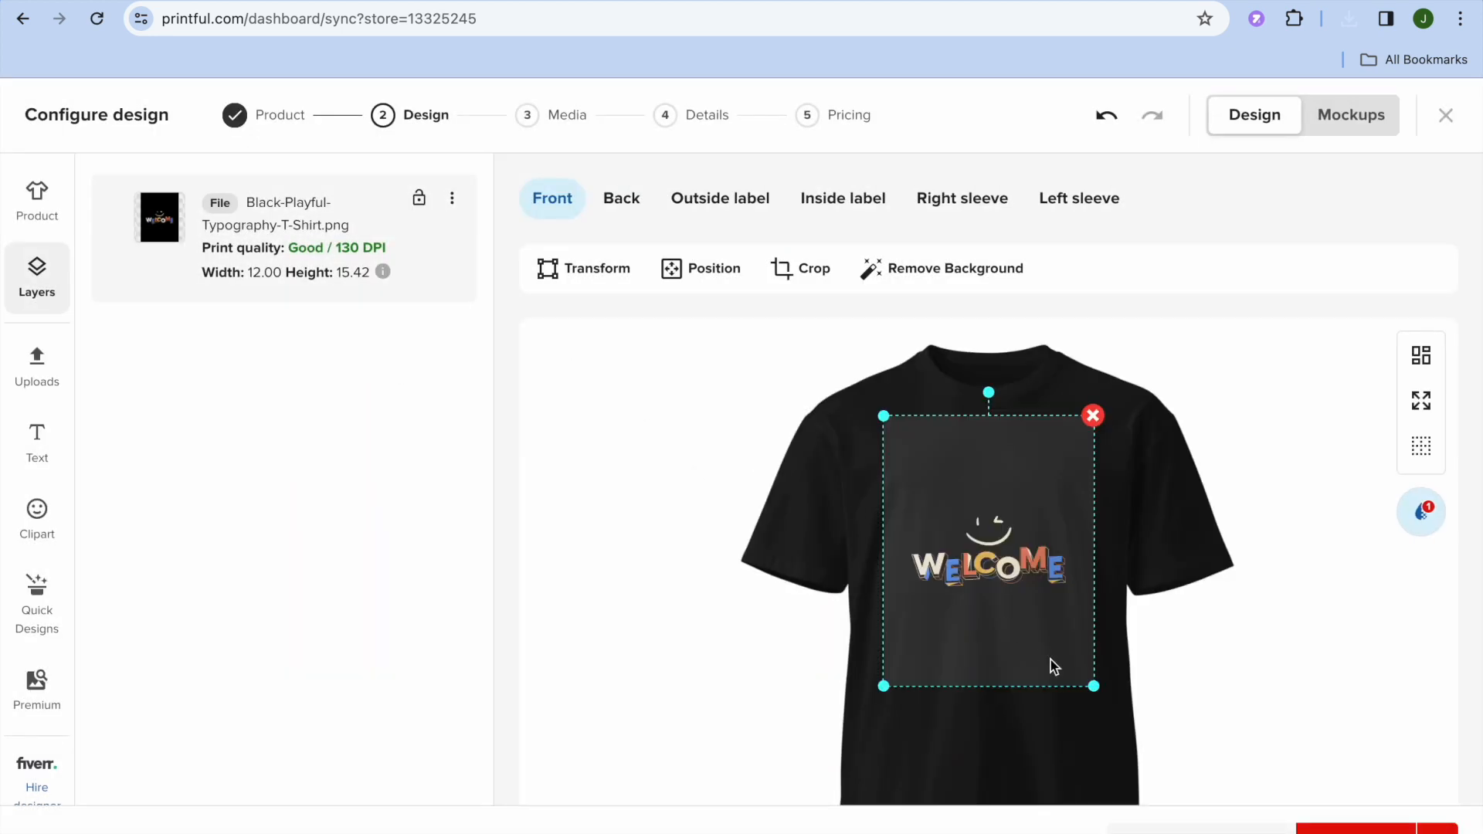
{"action": "left_click", "coordinate": [967, 278]}
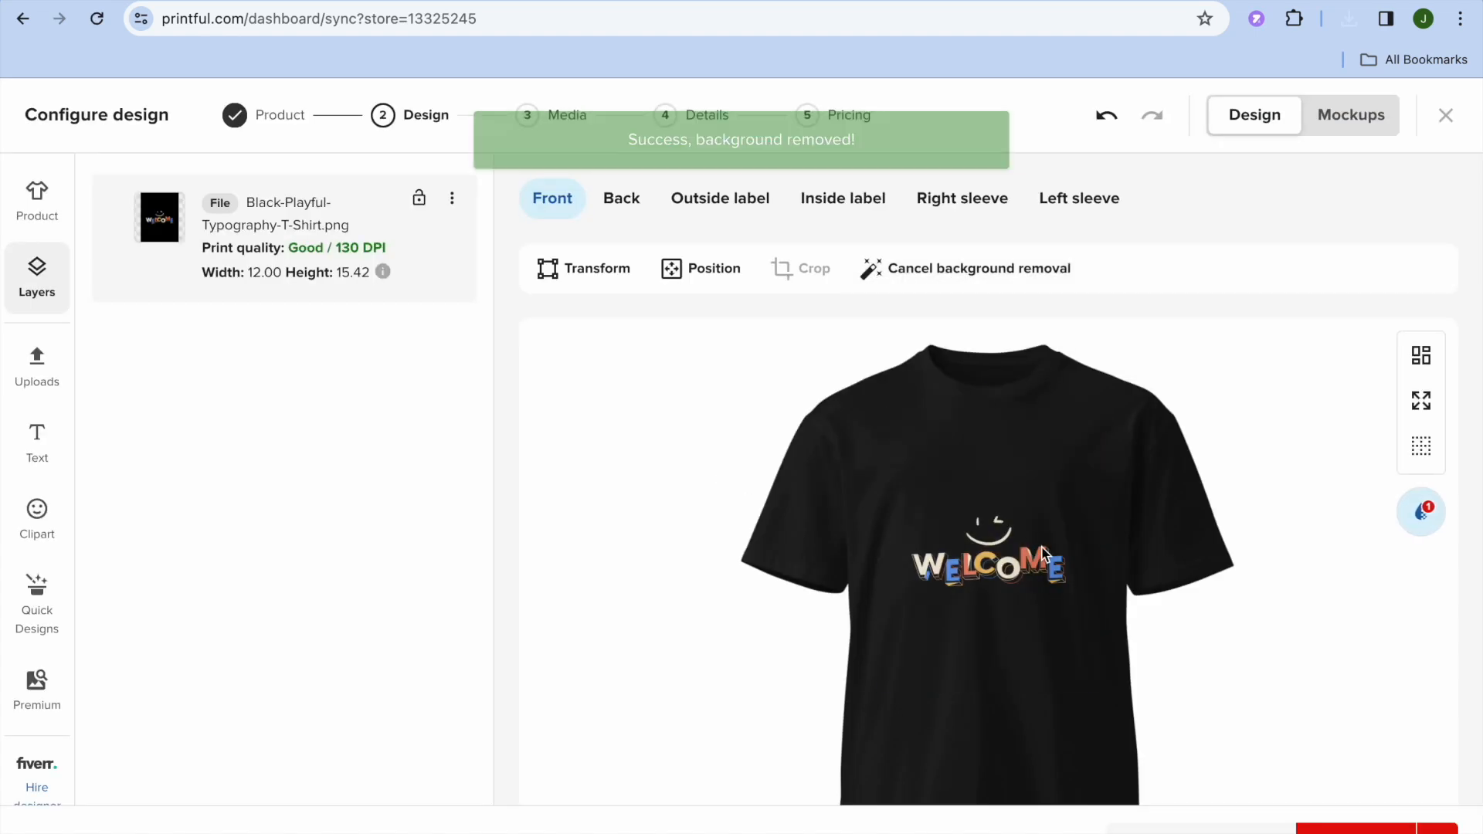
{"action": "scroll", "coordinate": [1264, 623], "scroll_direction": "down", "scroll_amount": 1}
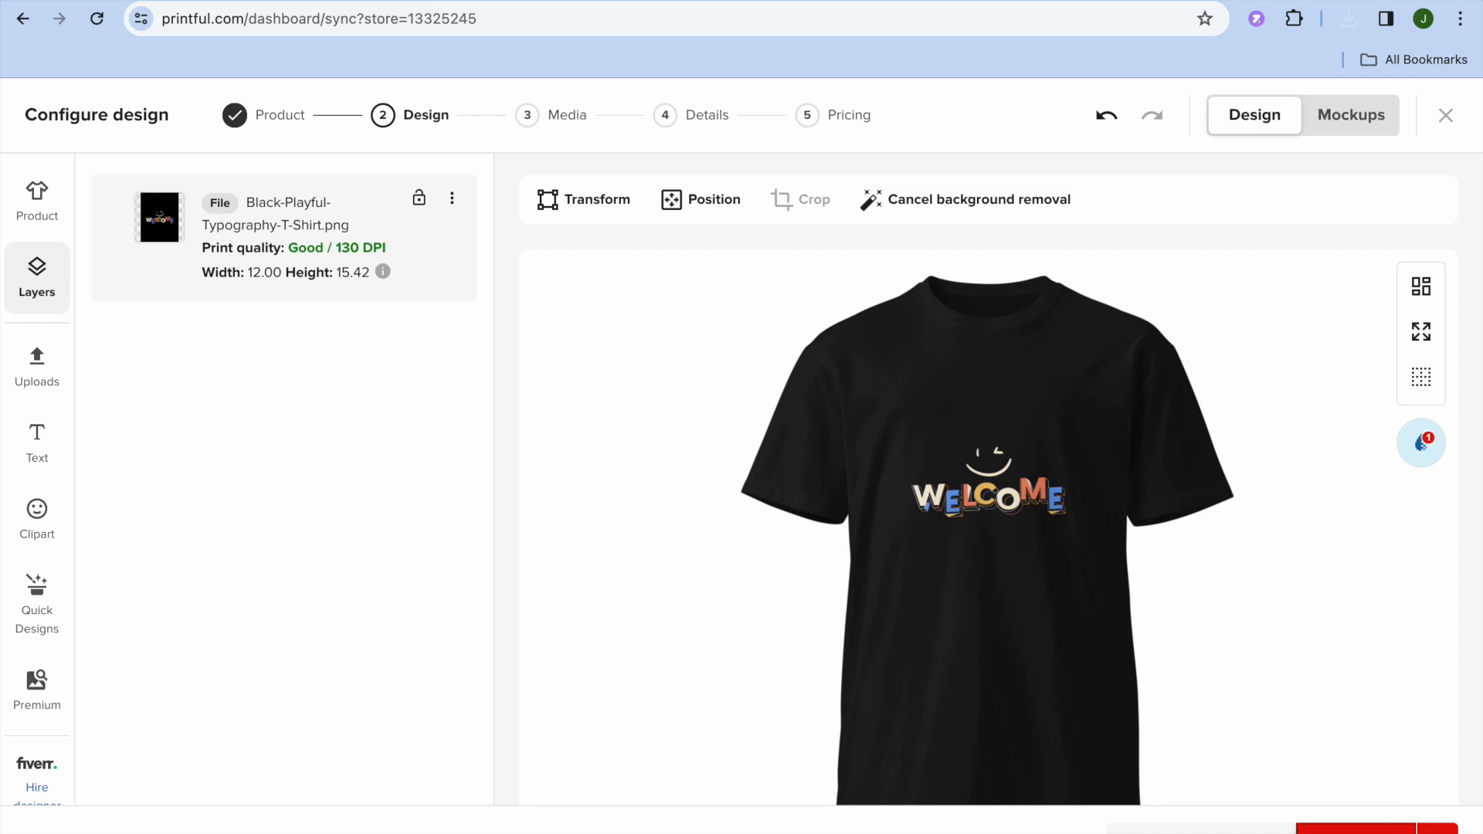
Continue to the media stage, choose the basic mockup of the curly-haired model seated on the floor, and proceed to the product details.
{"action": "left_click", "coordinate": [1357, 829]}
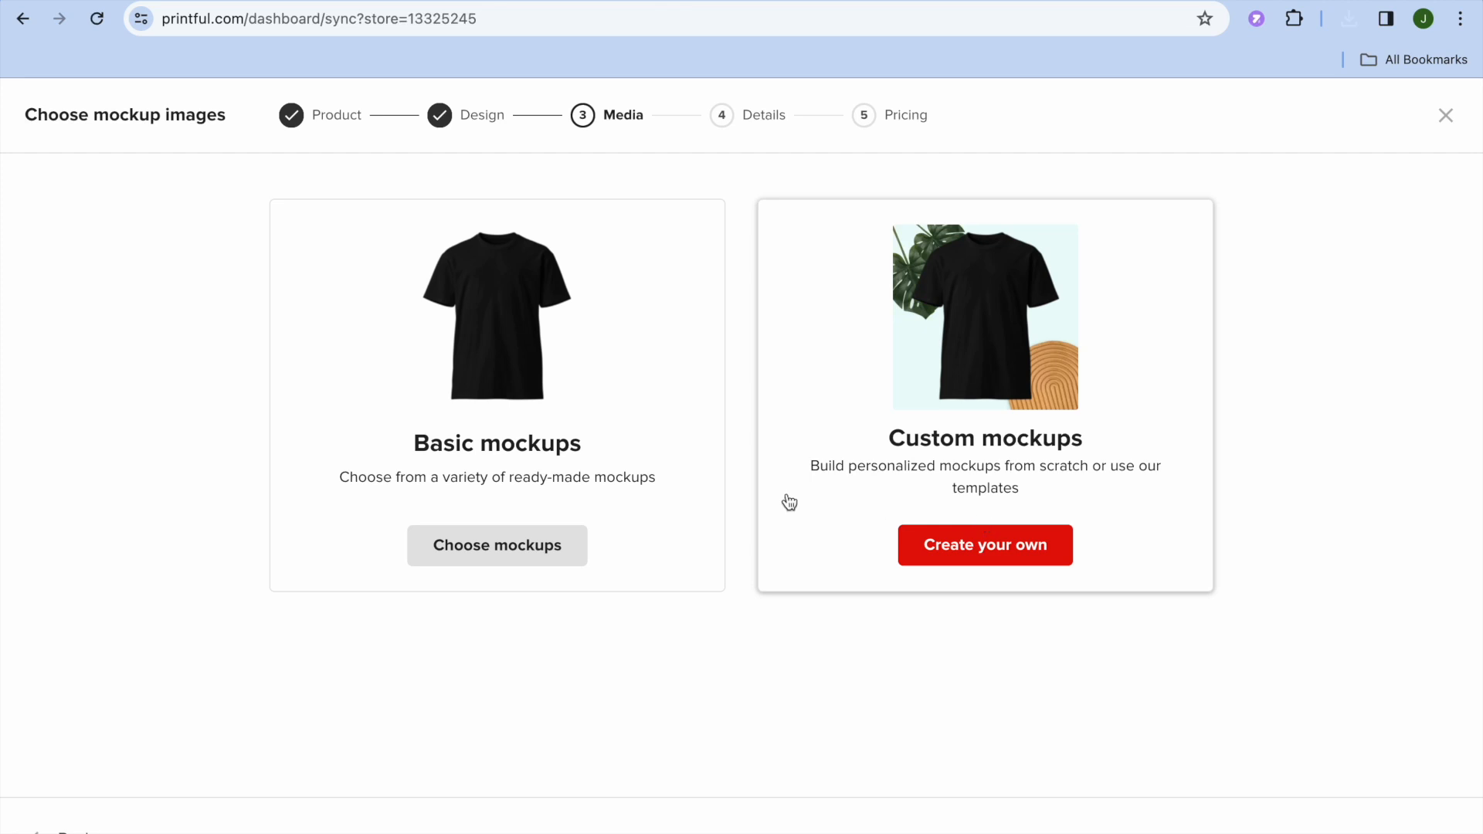
{"action": "left_click", "coordinate": [506, 546]}
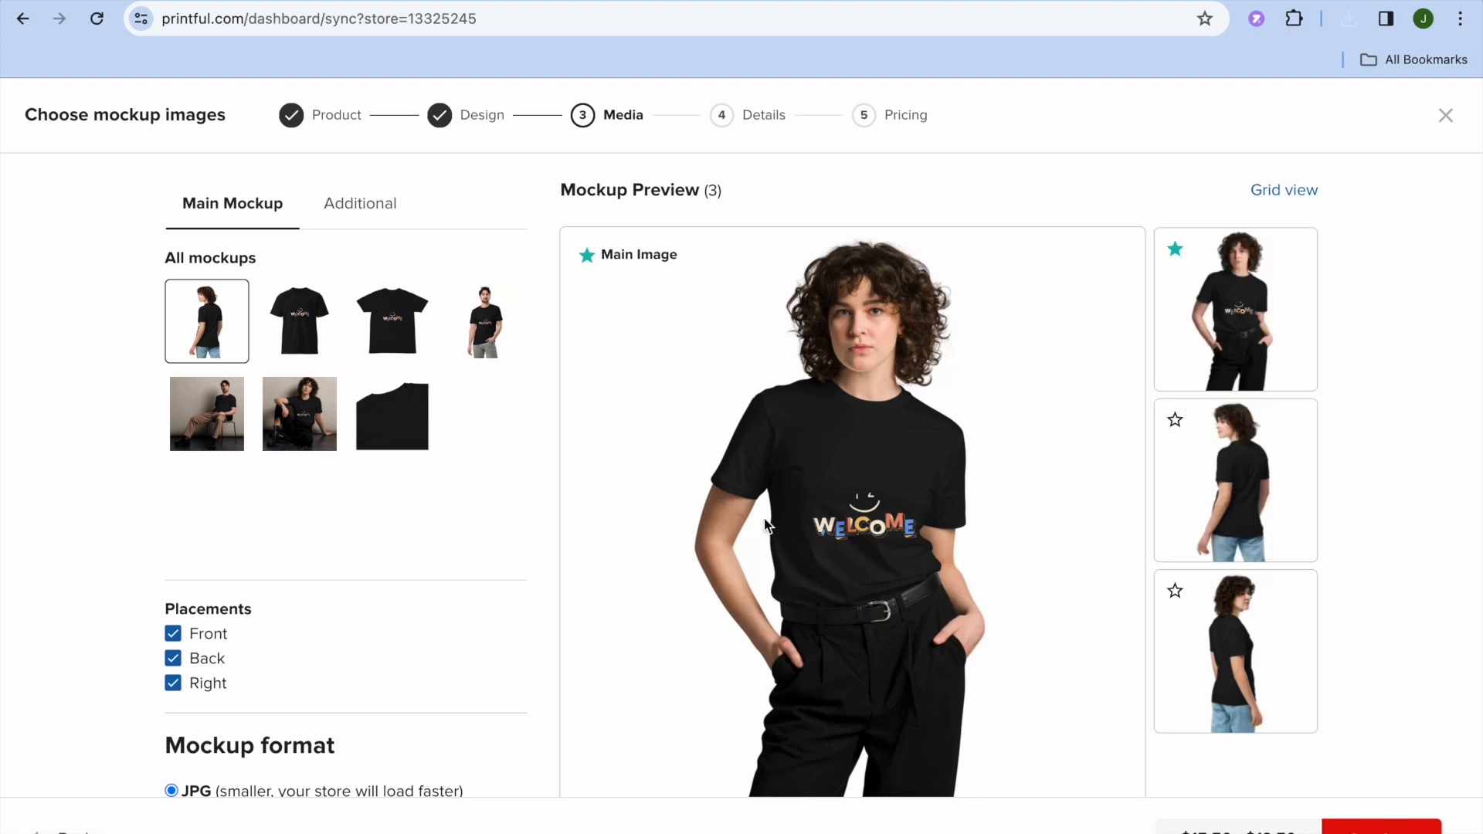
{"action": "left_click", "coordinate": [283, 420]}
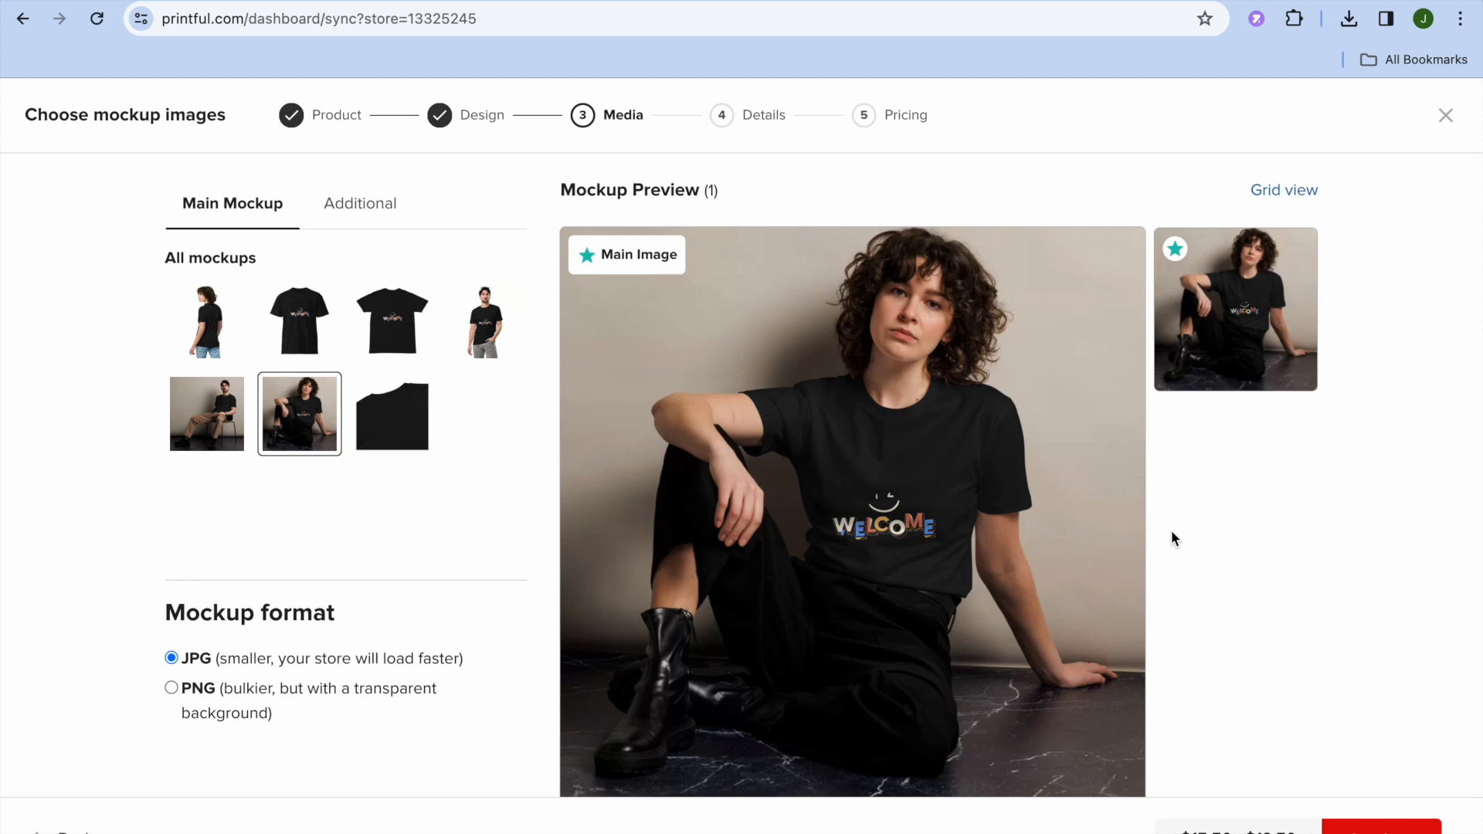
{"action": "left_click", "coordinate": [1390, 826]}
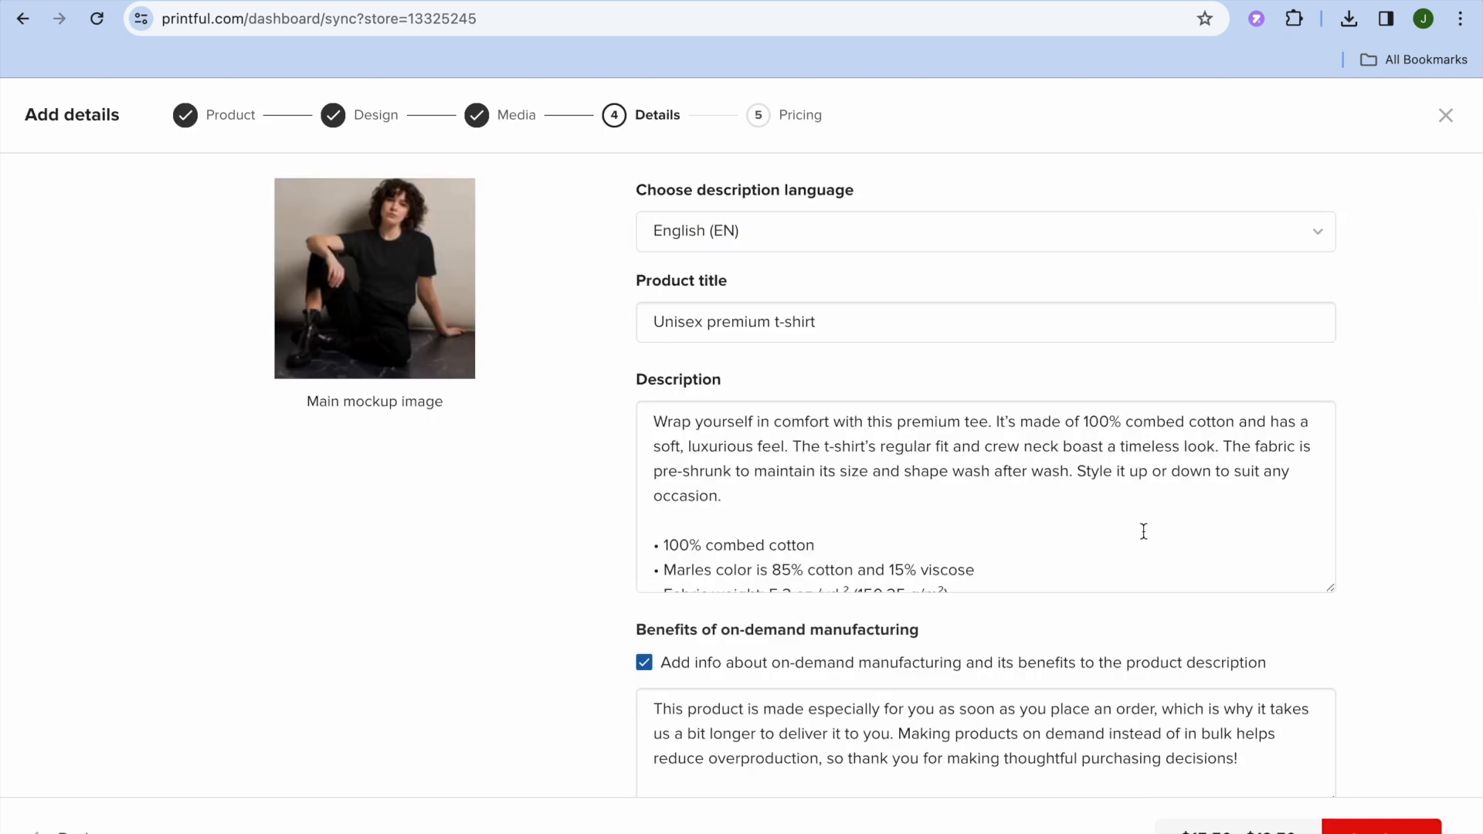
Review the product description, size guide, tags and visibility settings, and proceed to pricing with the default details.
{"action": "scroll", "coordinate": [847, 460], "scroll_direction": "down", "scroll_amount": 2}
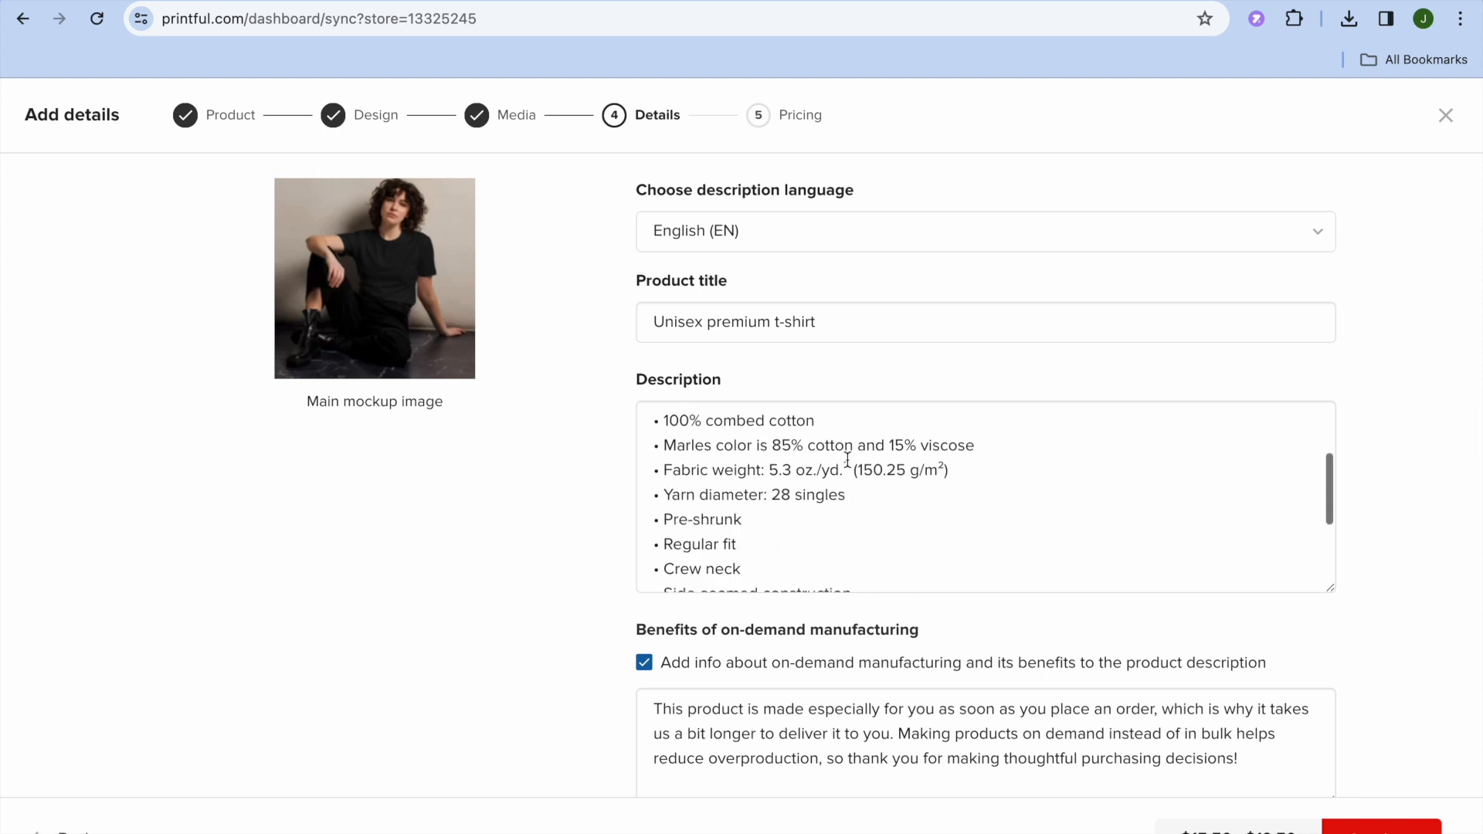
{"action": "scroll", "coordinate": [847, 460], "scroll_direction": "down", "scroll_amount": 2}
{"action": "scroll", "coordinate": [878, 622], "scroll_direction": "down", "scroll_amount": 5}
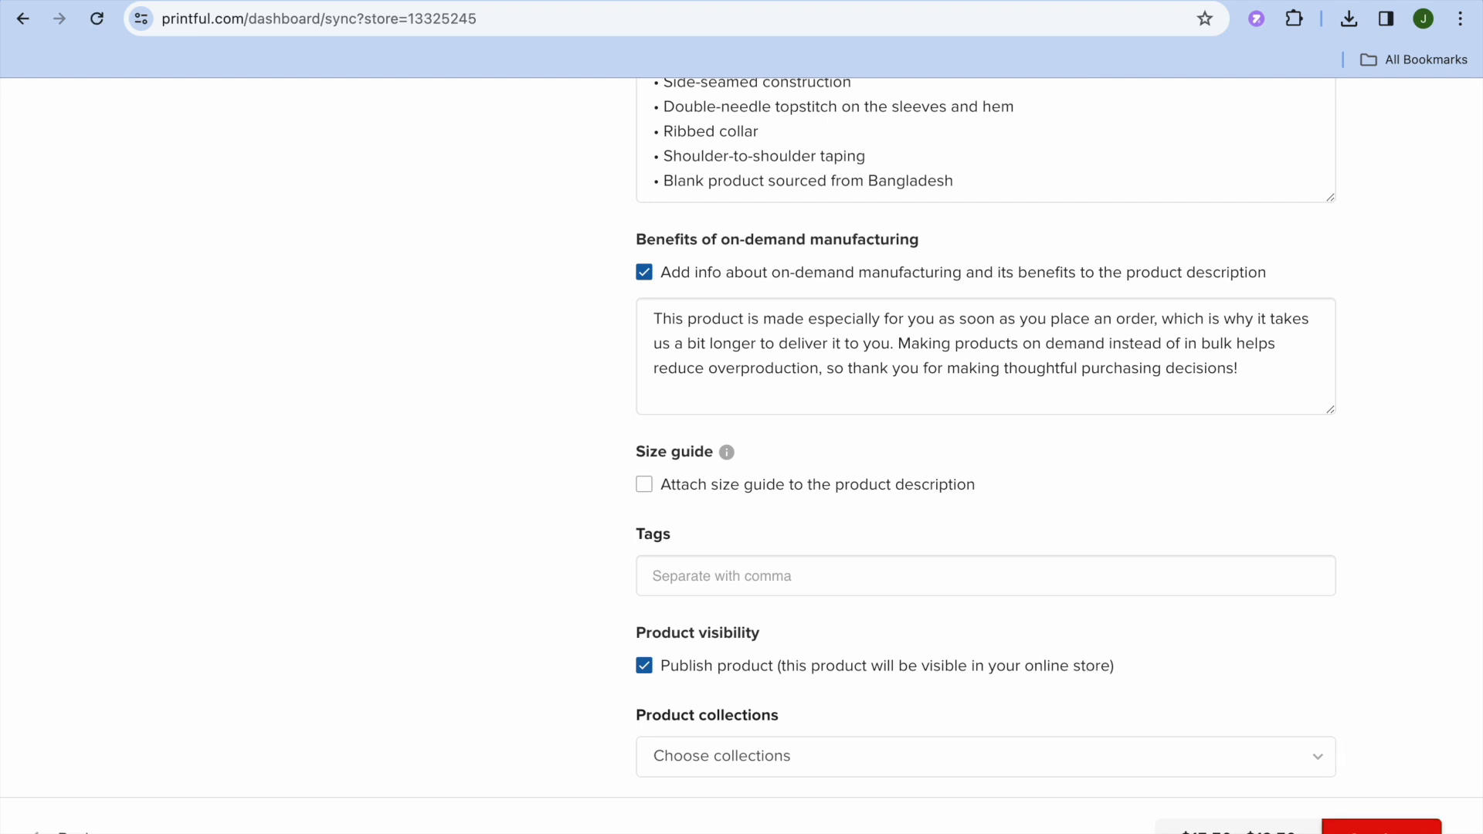
{"action": "left_click", "coordinate": [1381, 827]}
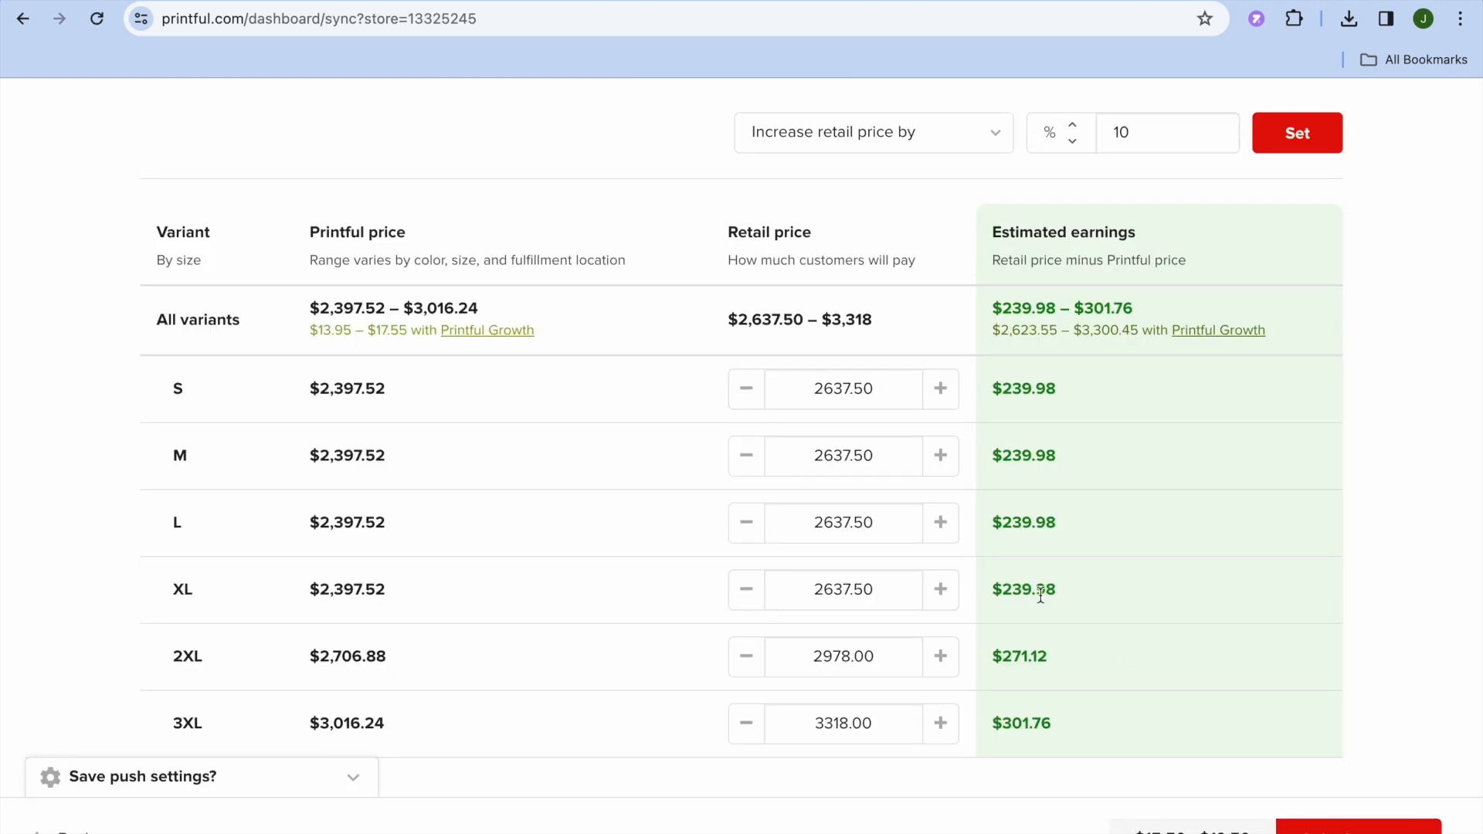
Increase the retail price of all size variants by 25% and submit the product to the store.
{"action": "scroll", "coordinate": [1041, 595], "scroll_direction": "up", "scroll_amount": 3}
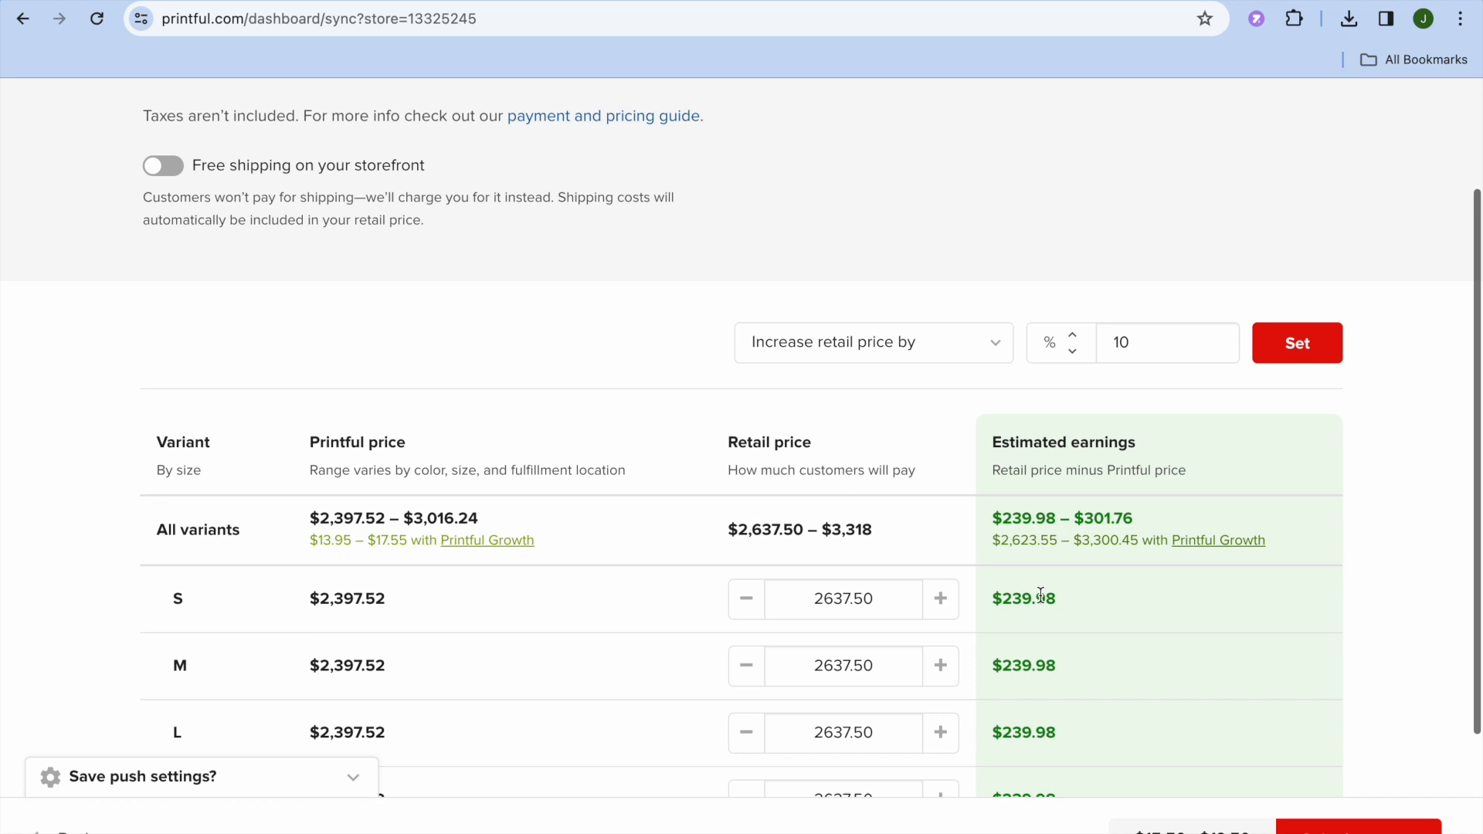
{"action": "scroll", "coordinate": [1040, 595], "scroll_direction": "down", "scroll_amount": 3}
{"action": "scroll", "coordinate": [1040, 595], "scroll_direction": "up", "scroll_amount": 5}
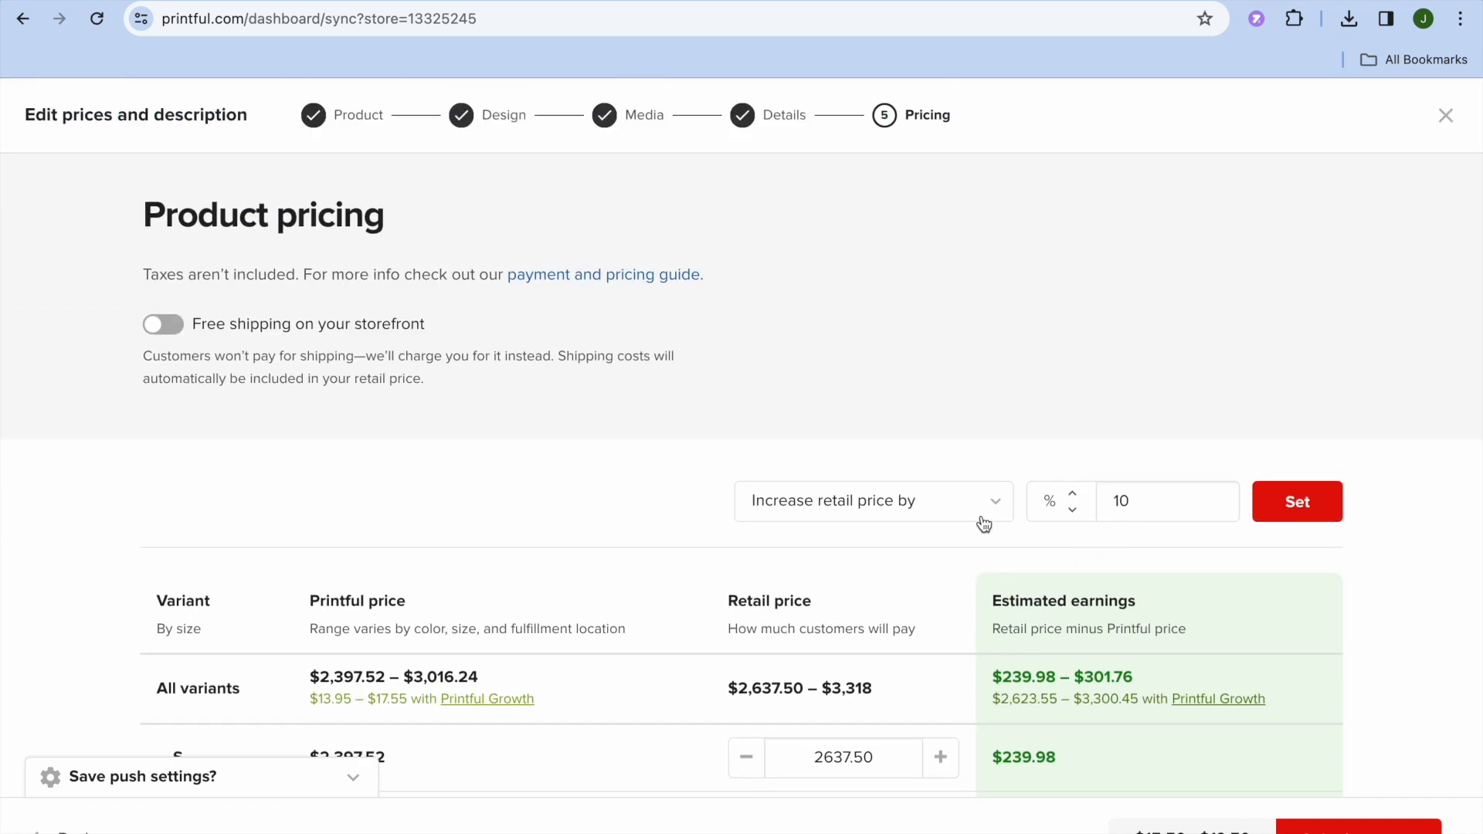
{"action": "left_click", "coordinate": [1004, 514]}
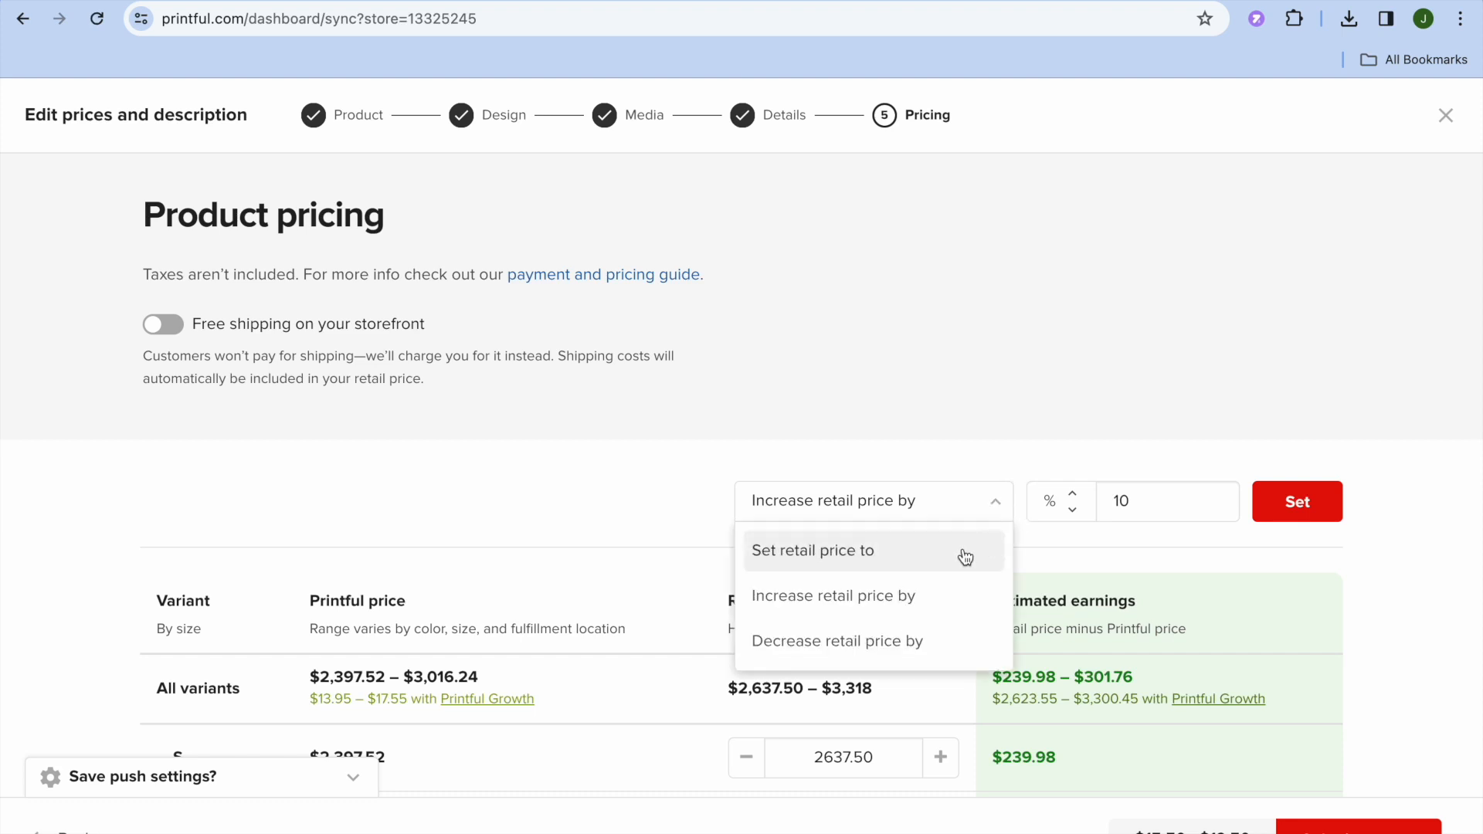
{"action": "left_click", "coordinate": [1101, 529]}
{"action": "left_click_drag", "start_coordinate": [1149, 496], "coordinate": [1074, 500]}
{"action": "type", "text": "25"}
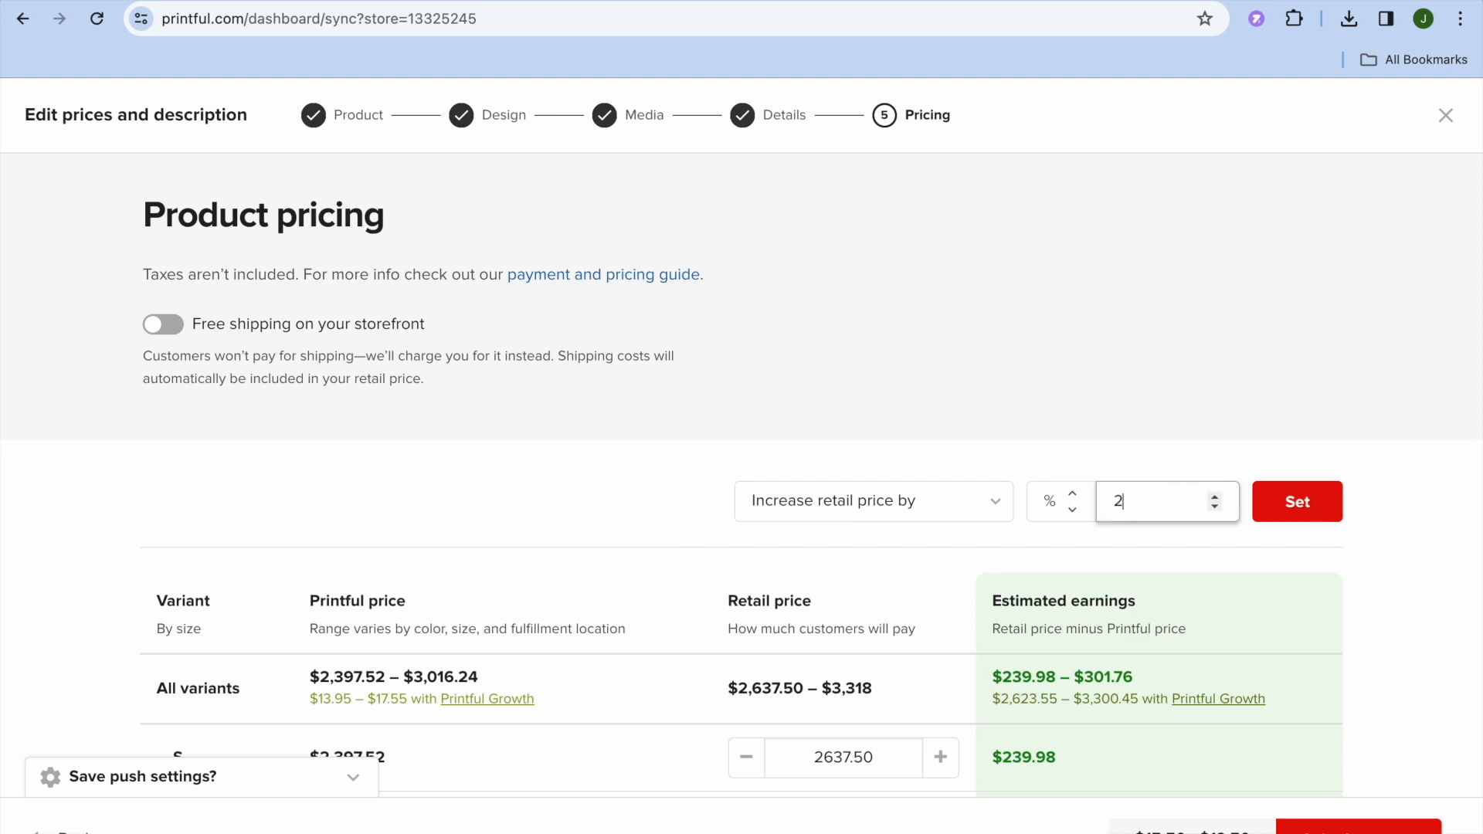
{"action": "left_click", "coordinate": [1321, 514]}
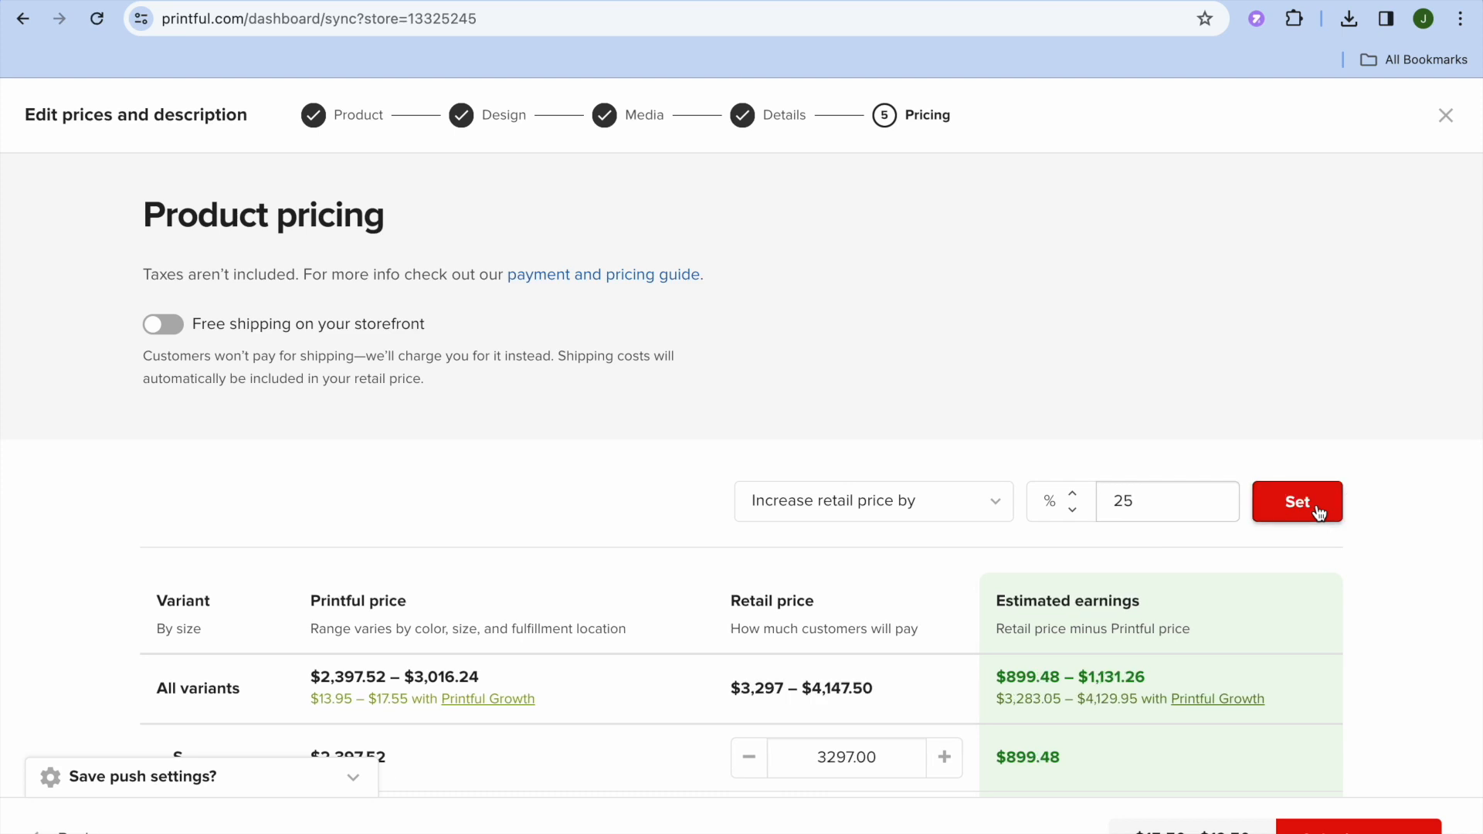
{"action": "left_click", "coordinate": [1392, 820]}
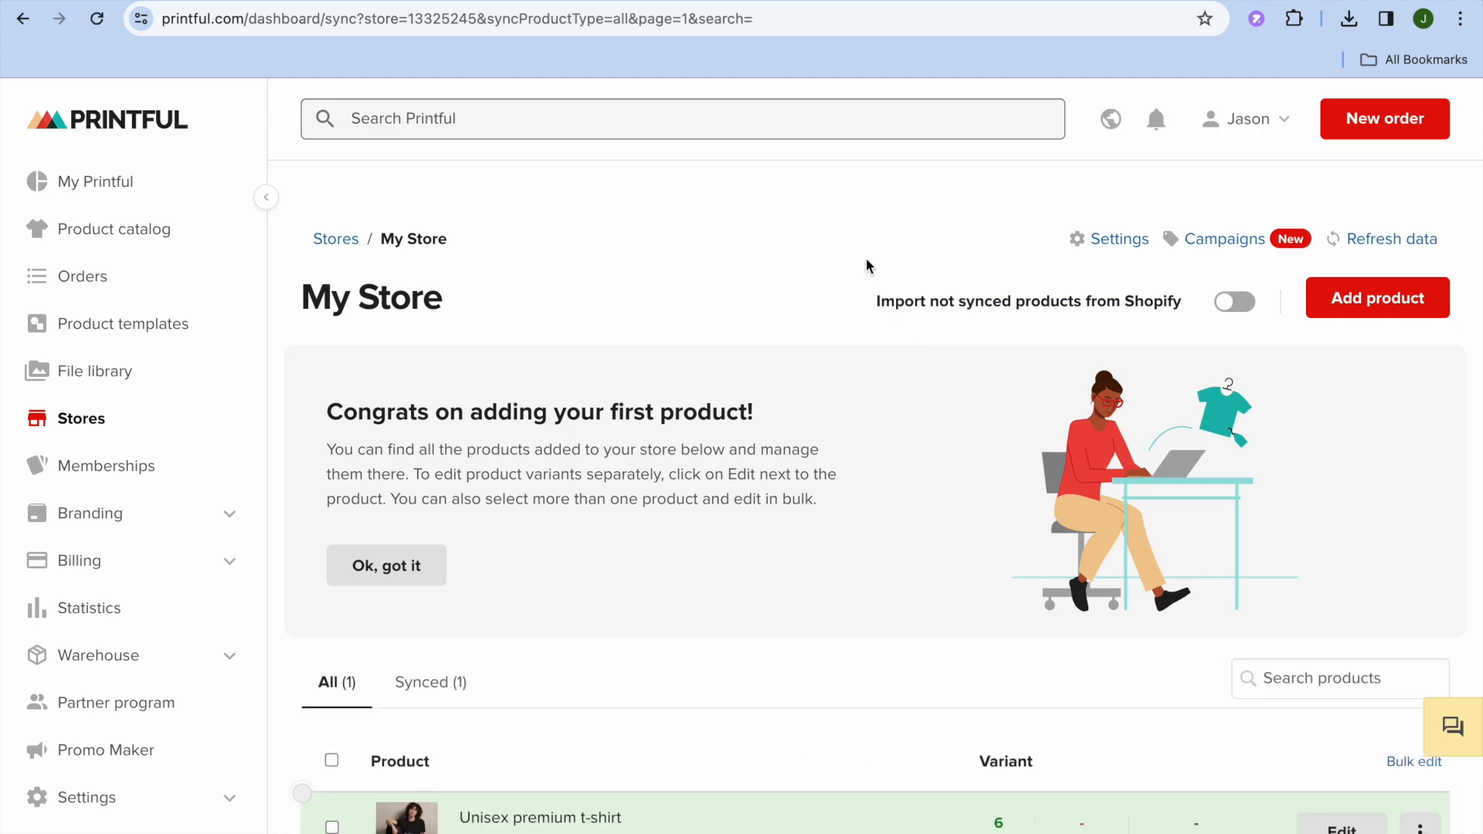
Switch to the Shopify admin, preview the Unisex premium t-shirt from the products list in the online store, and examine its product page.
{"action": "key", "text": "ctrl+Tab"}
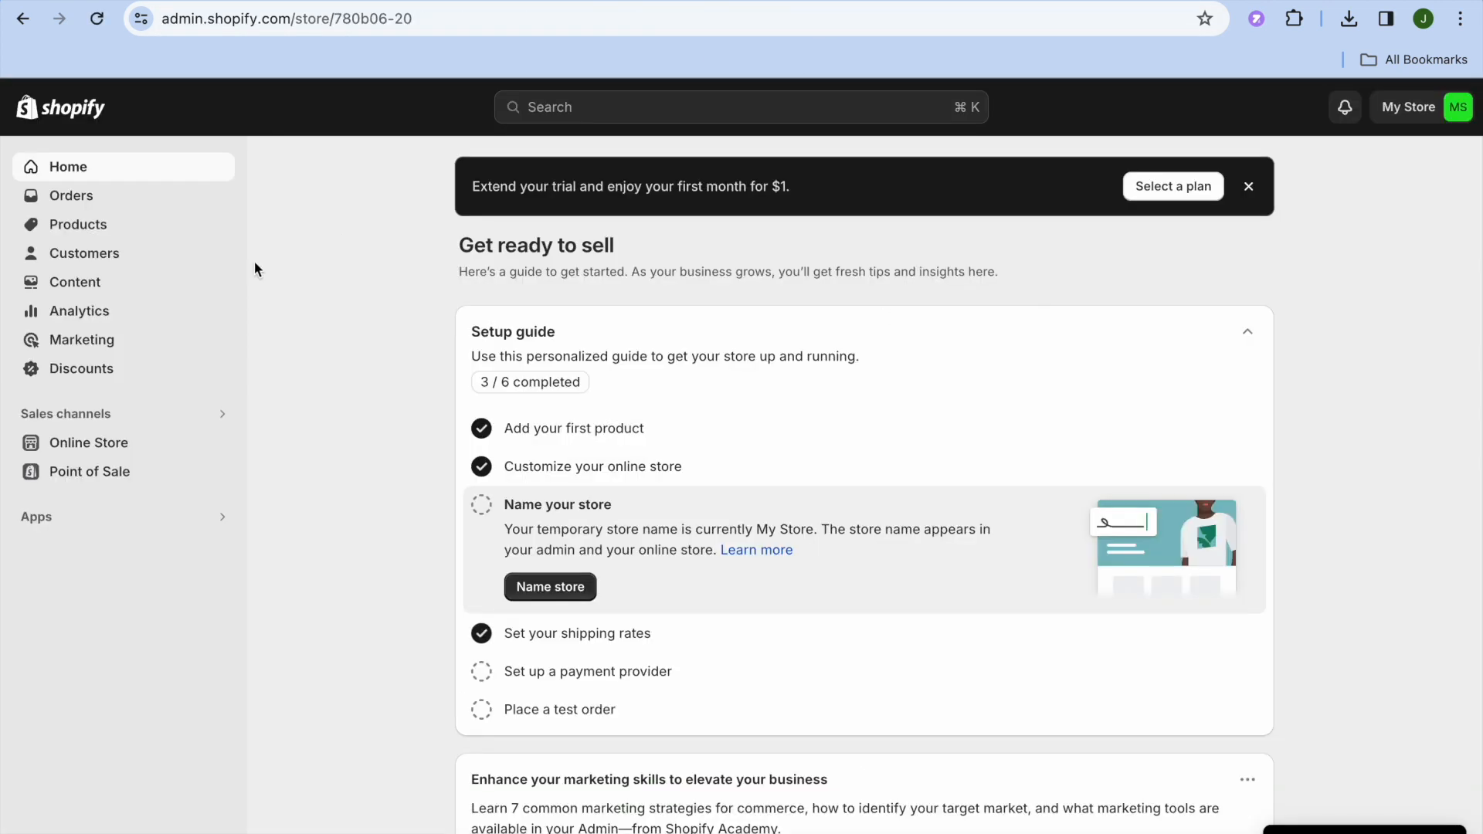
{"action": "left_click", "coordinate": [137, 236]}
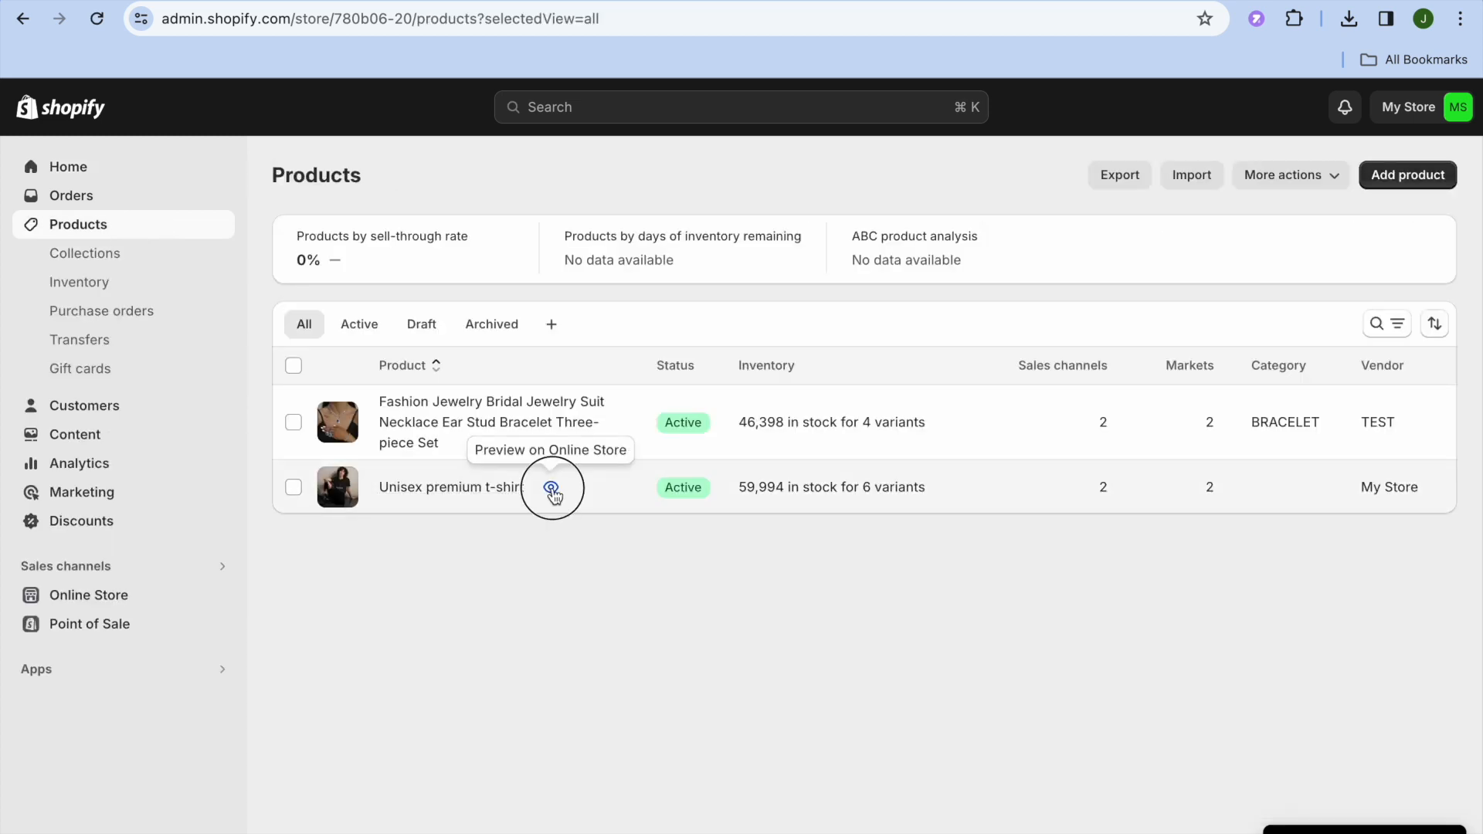
{"action": "left_click", "coordinate": [552, 487]}
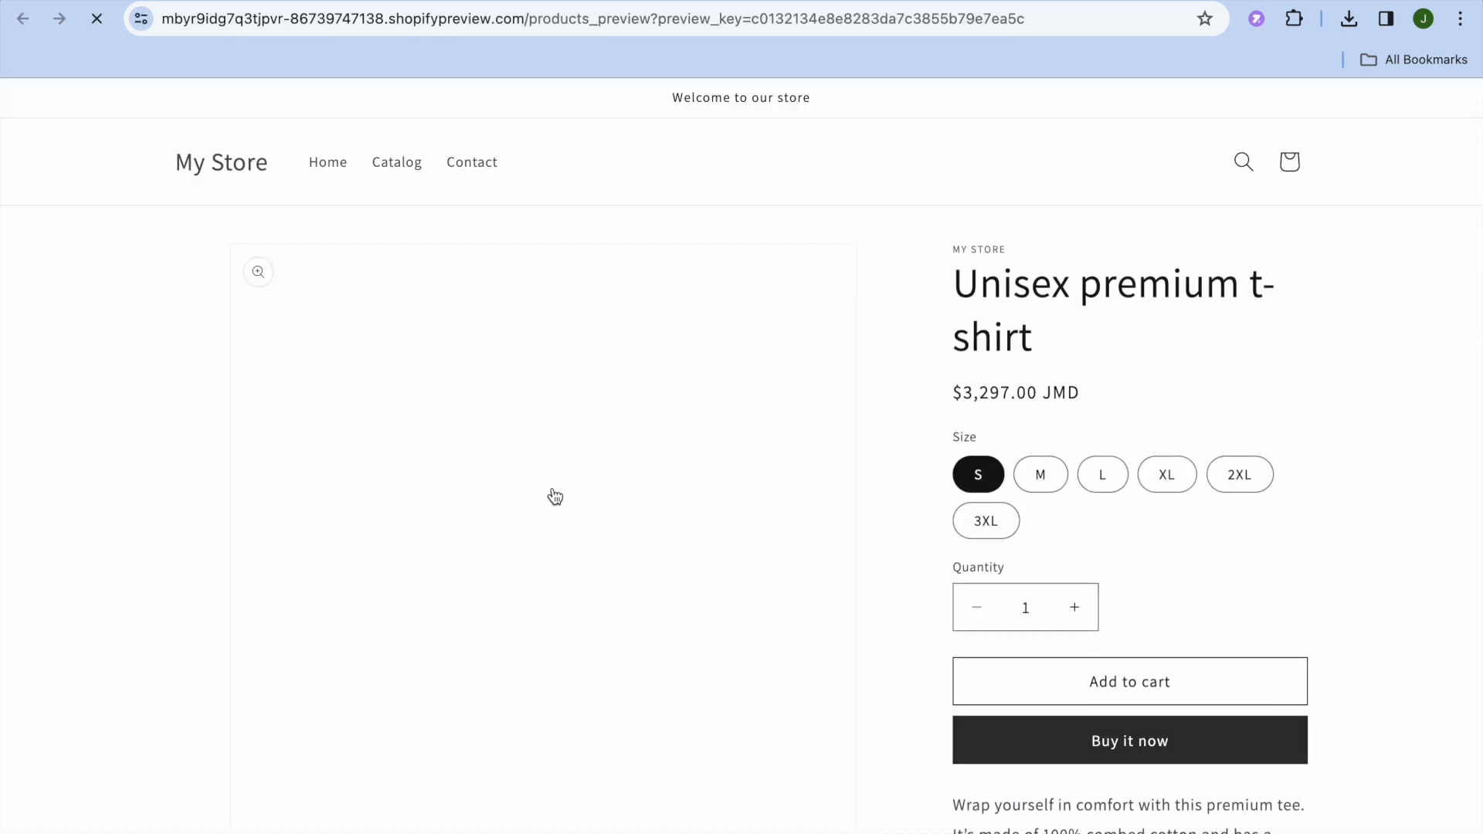
{"action": "scroll", "coordinate": [555, 496], "scroll_direction": "down", "scroll_amount": 2}
{"action": "scroll", "coordinate": [554, 495], "scroll_direction": "down", "scroll_amount": 2}
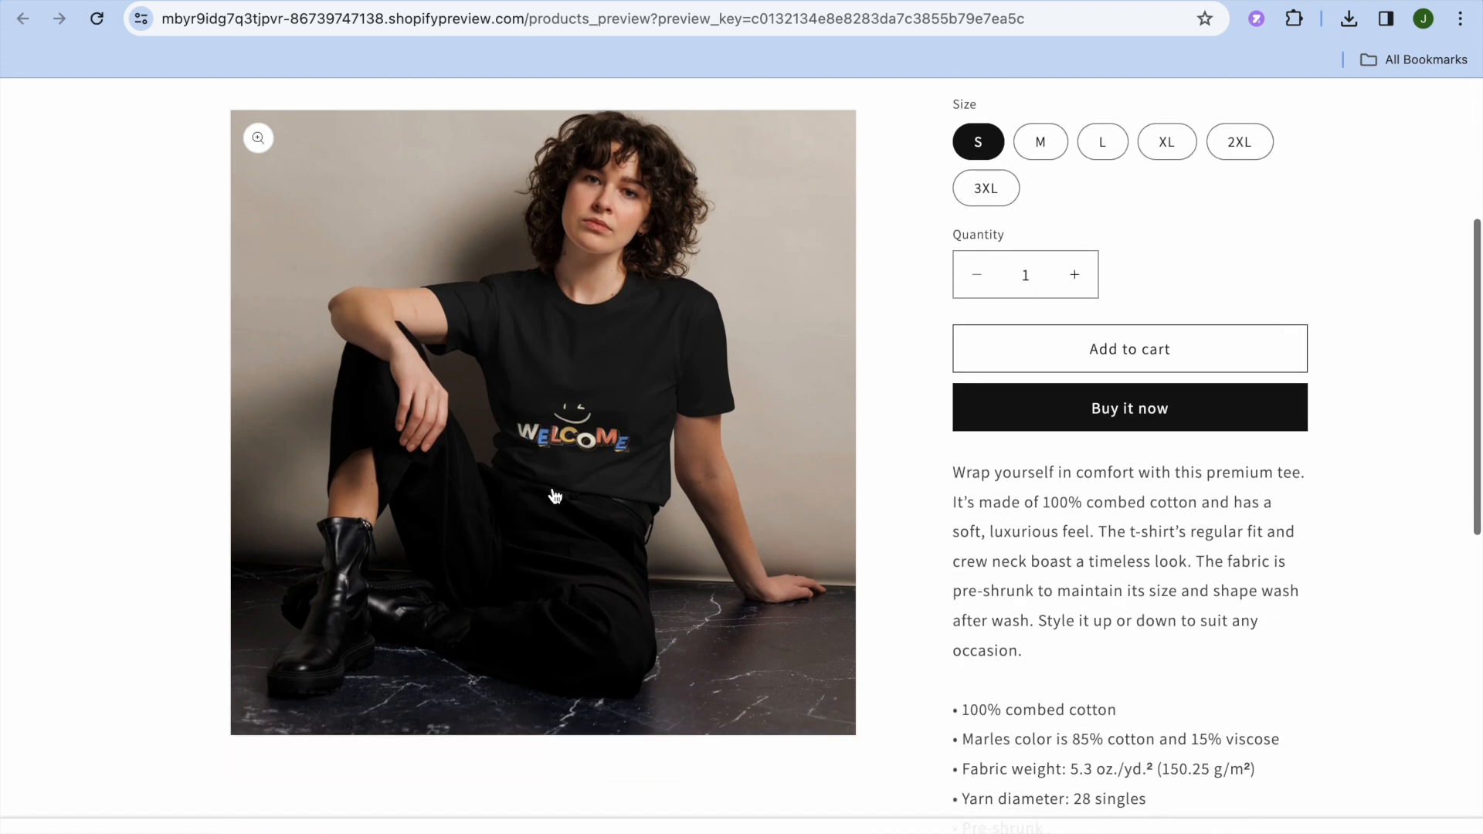
{"action": "scroll", "coordinate": [555, 495], "scroll_direction": "up", "scroll_amount": 4}
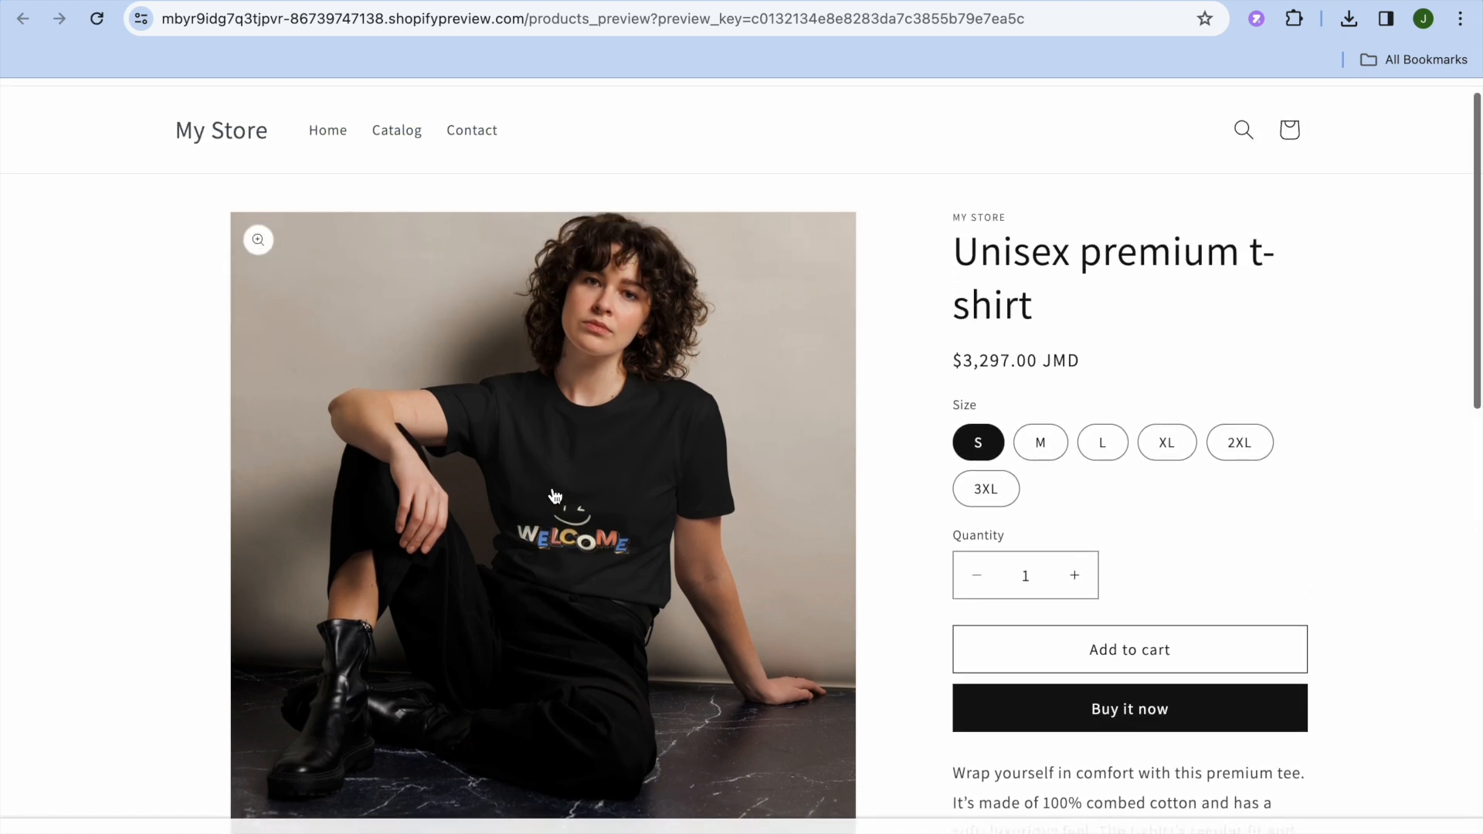